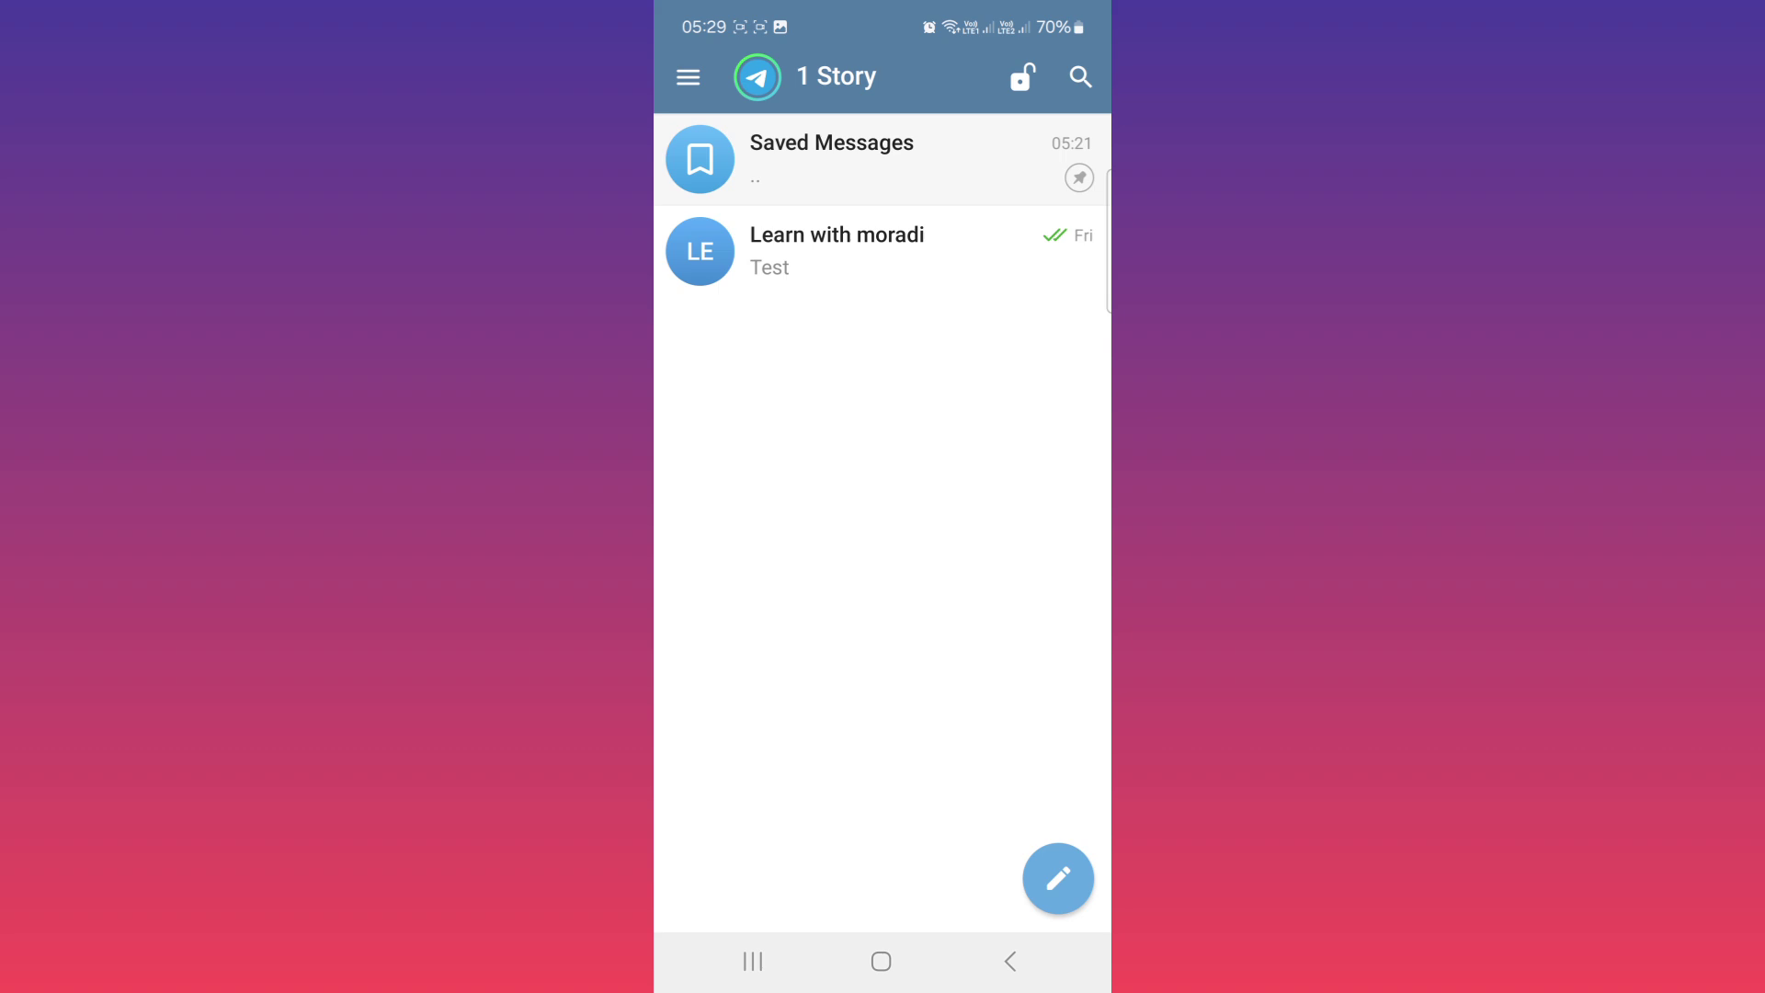
- Open the Learn with moradi channel and preview the 50-star reaction on its Test post
left_click(837, 250)
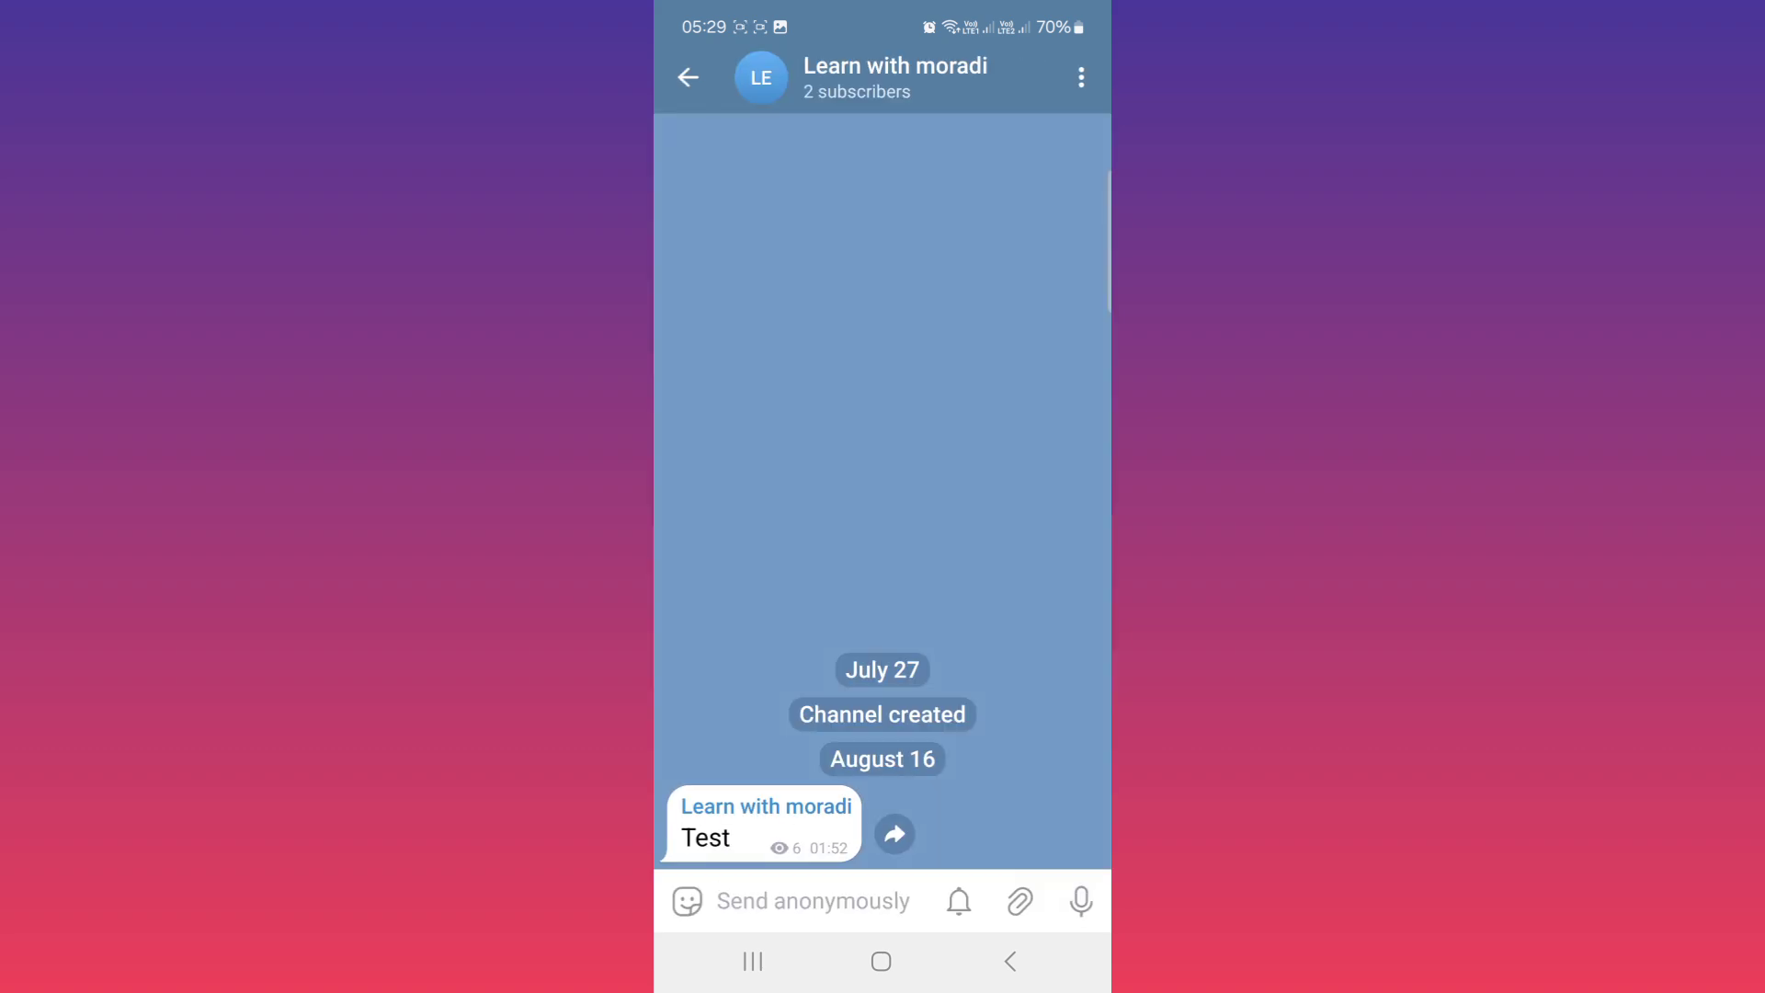
left_click(763, 823)
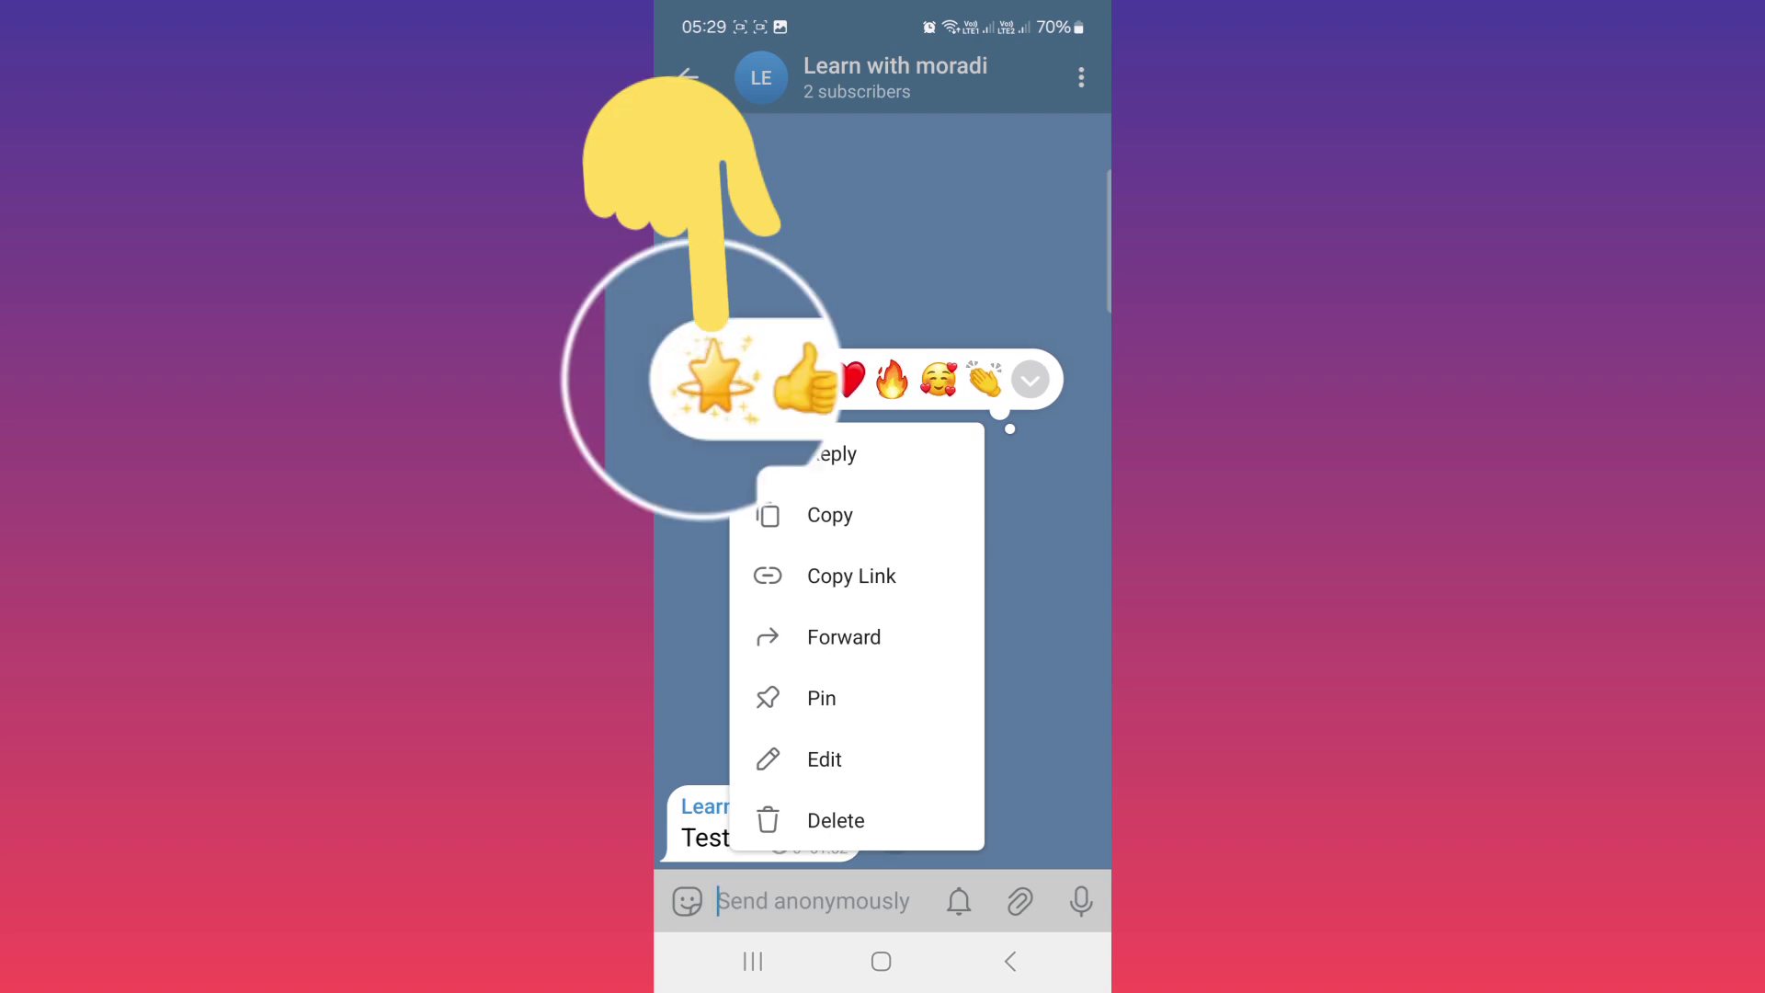
left_click(708, 378)
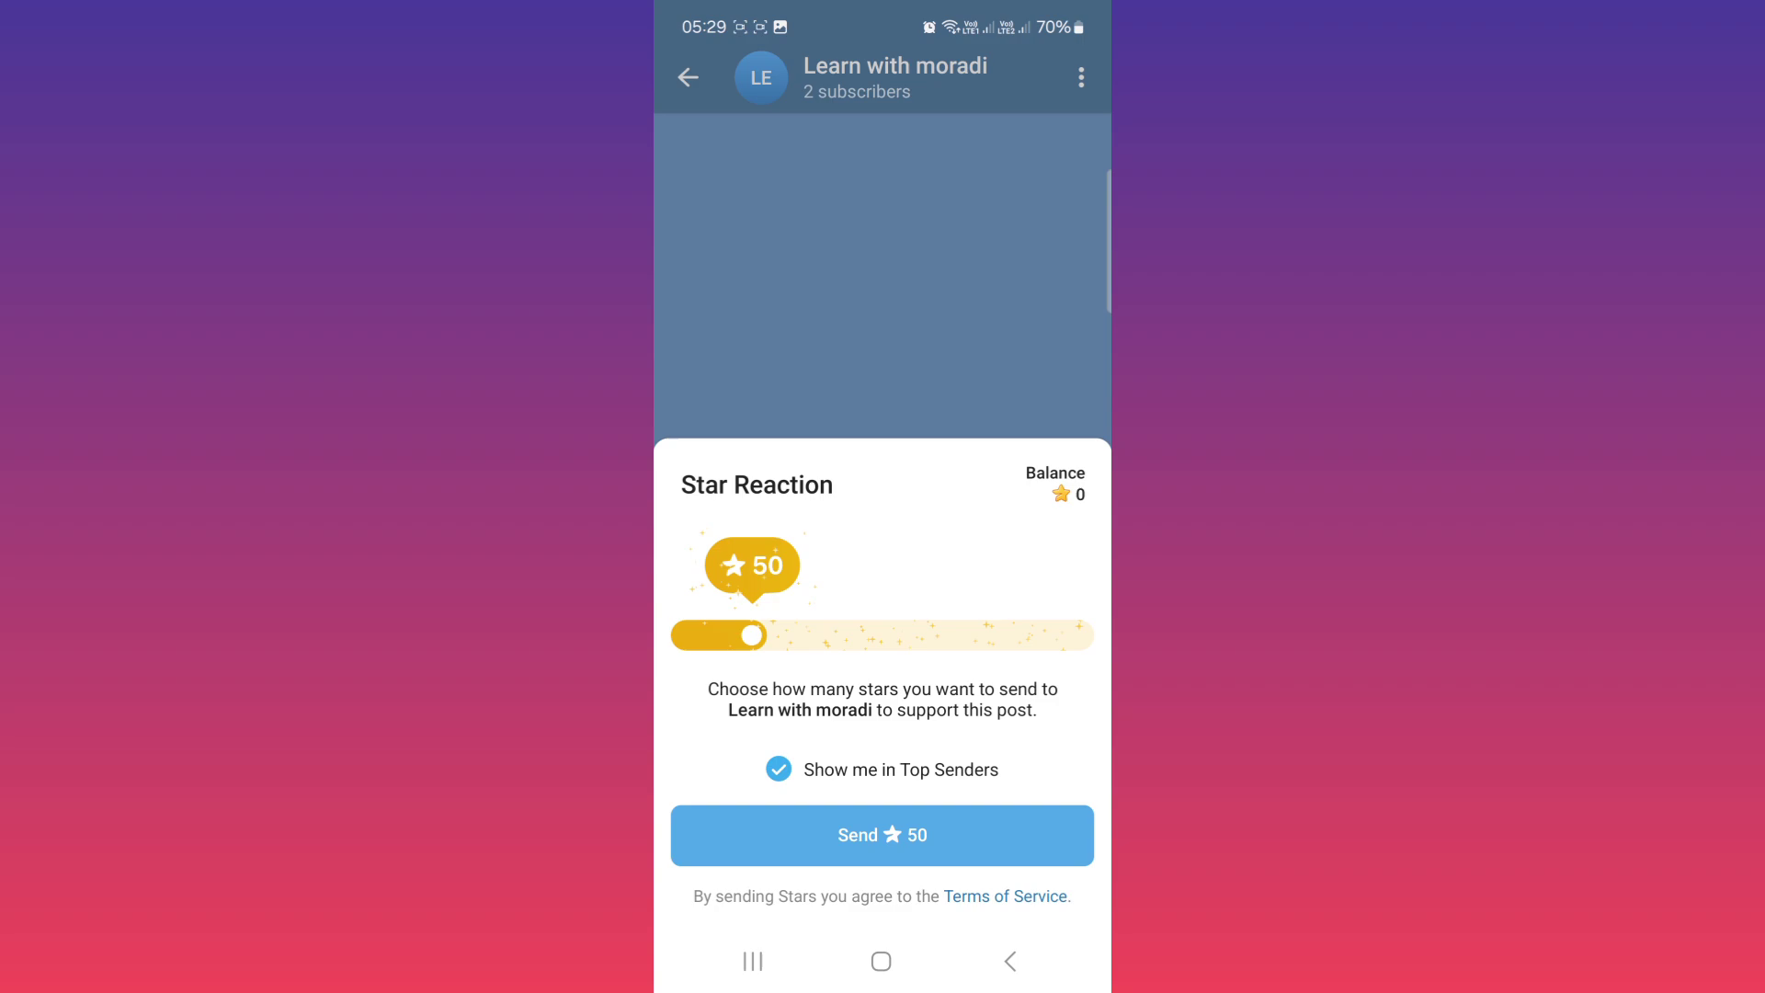
key("Escape")
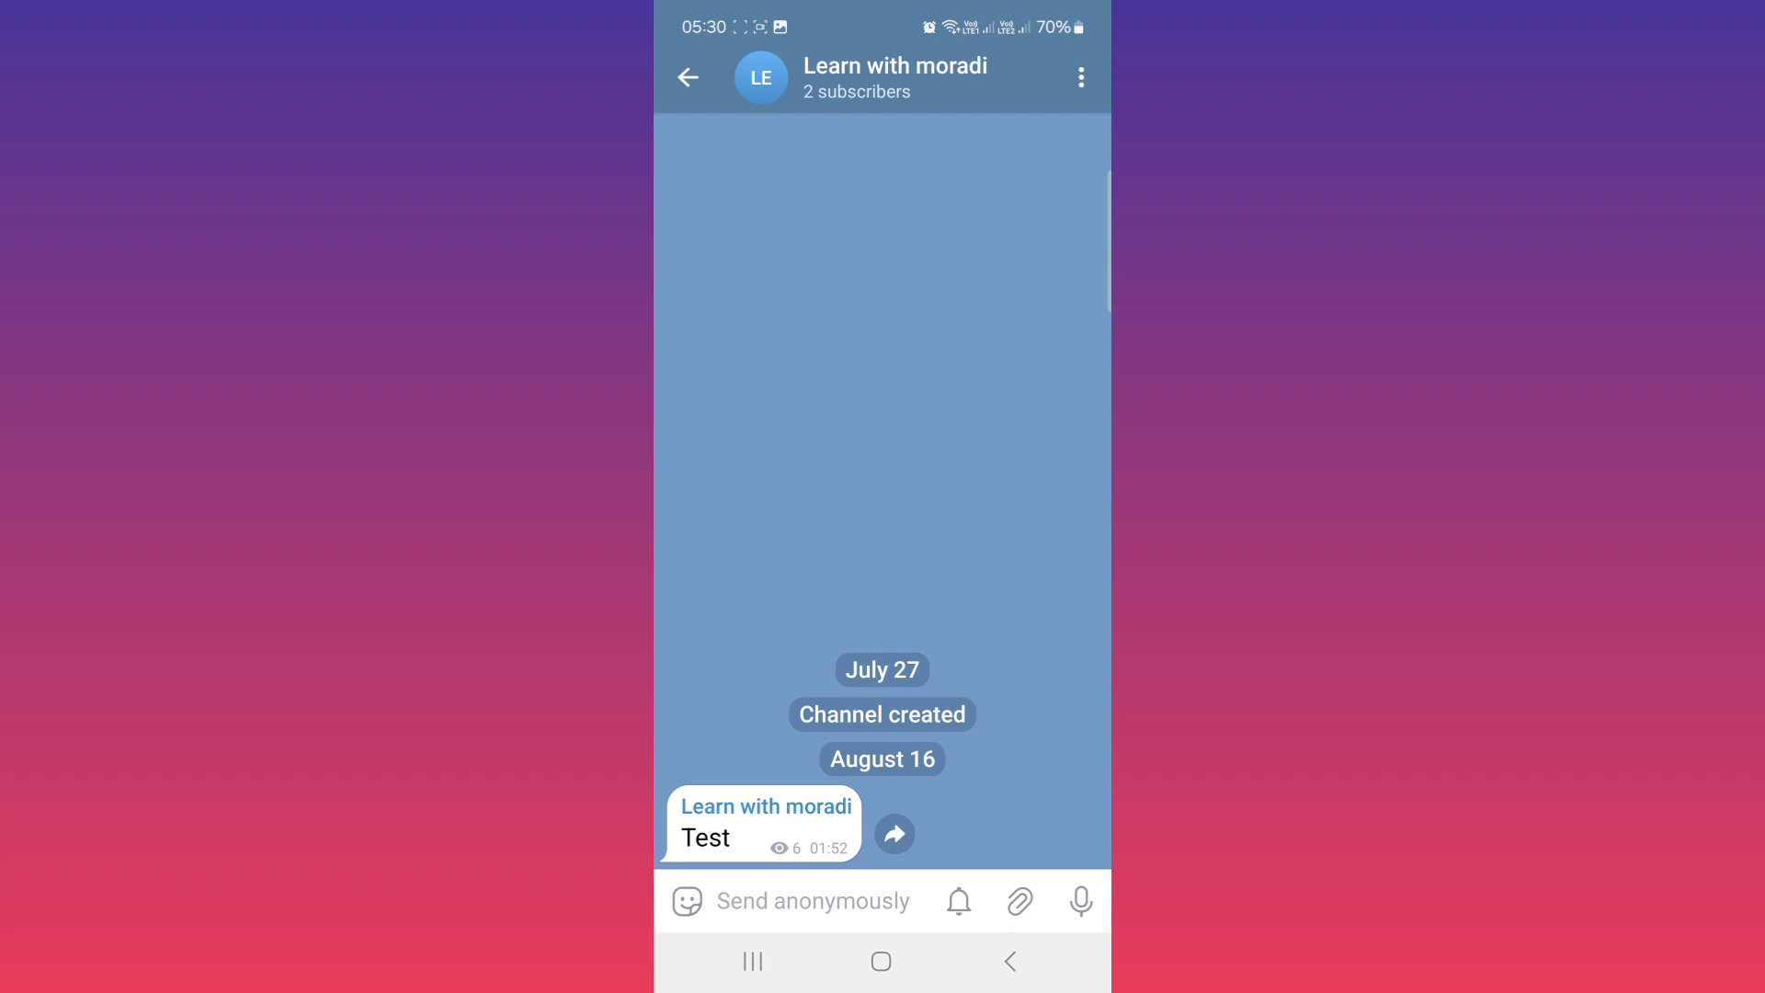
- Enable Paid Reactions in the channel's Reactions settings, save the edits, and return to the chat
left_click(853, 92)
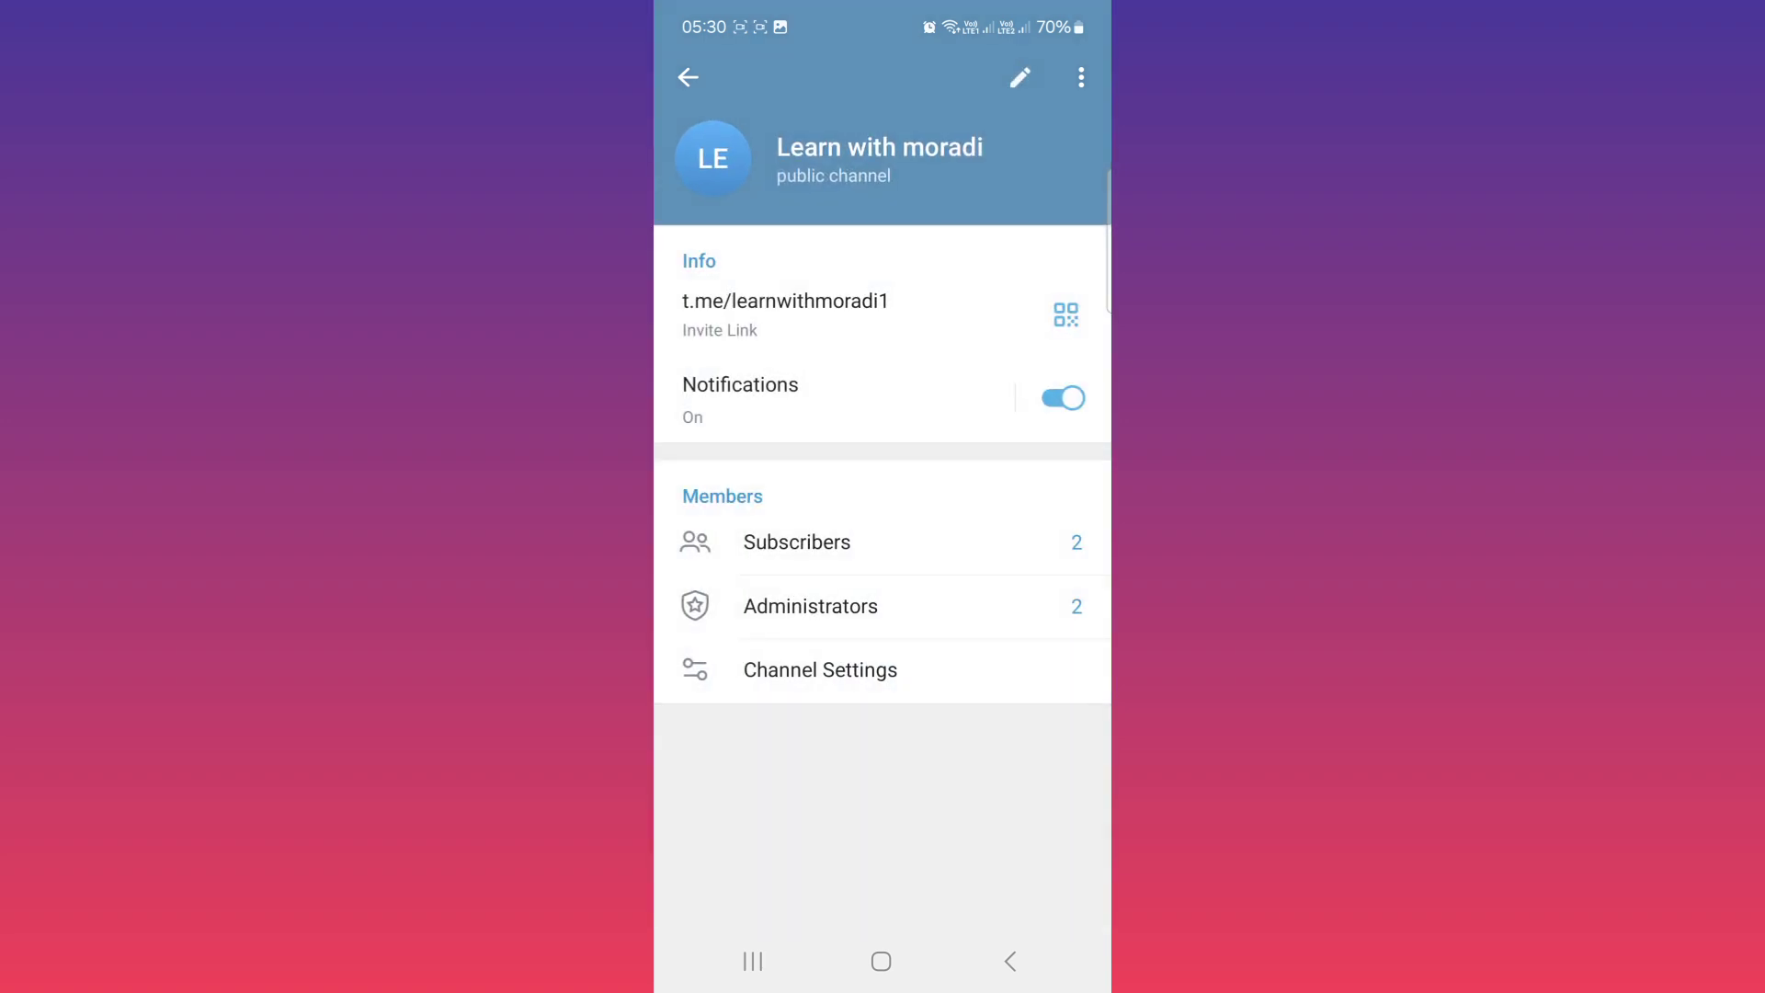
left_click(1019, 77)
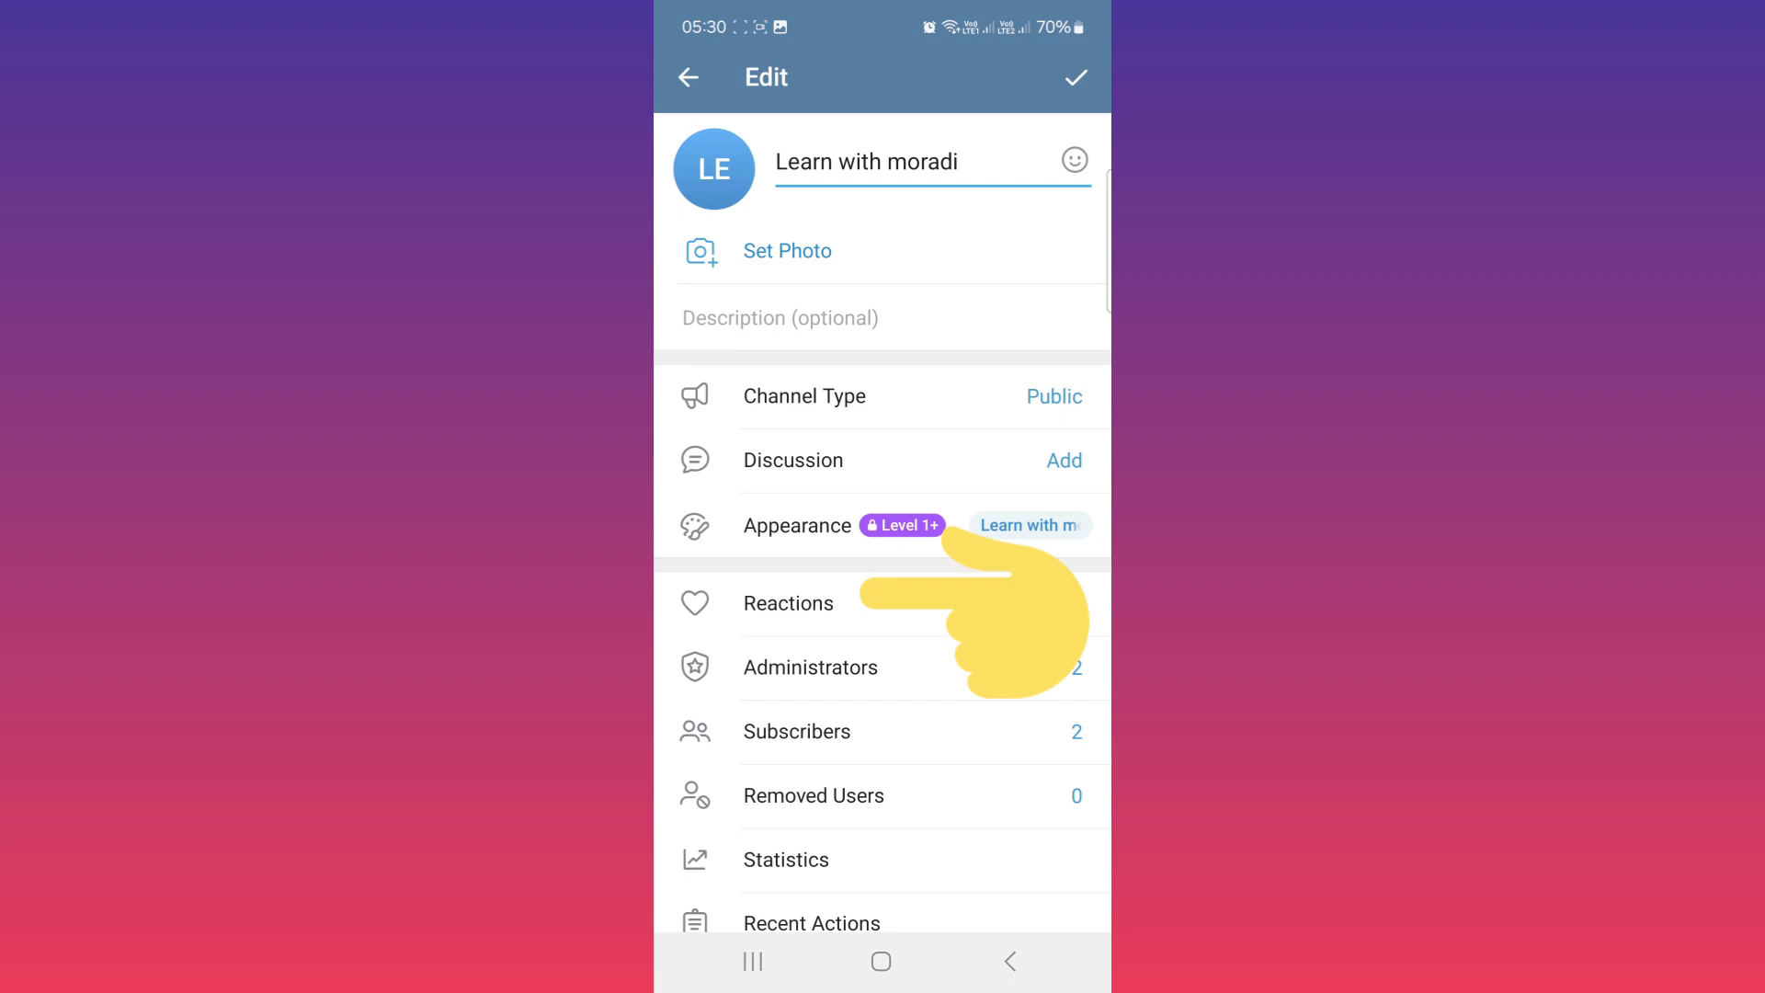
left_click(788, 603)
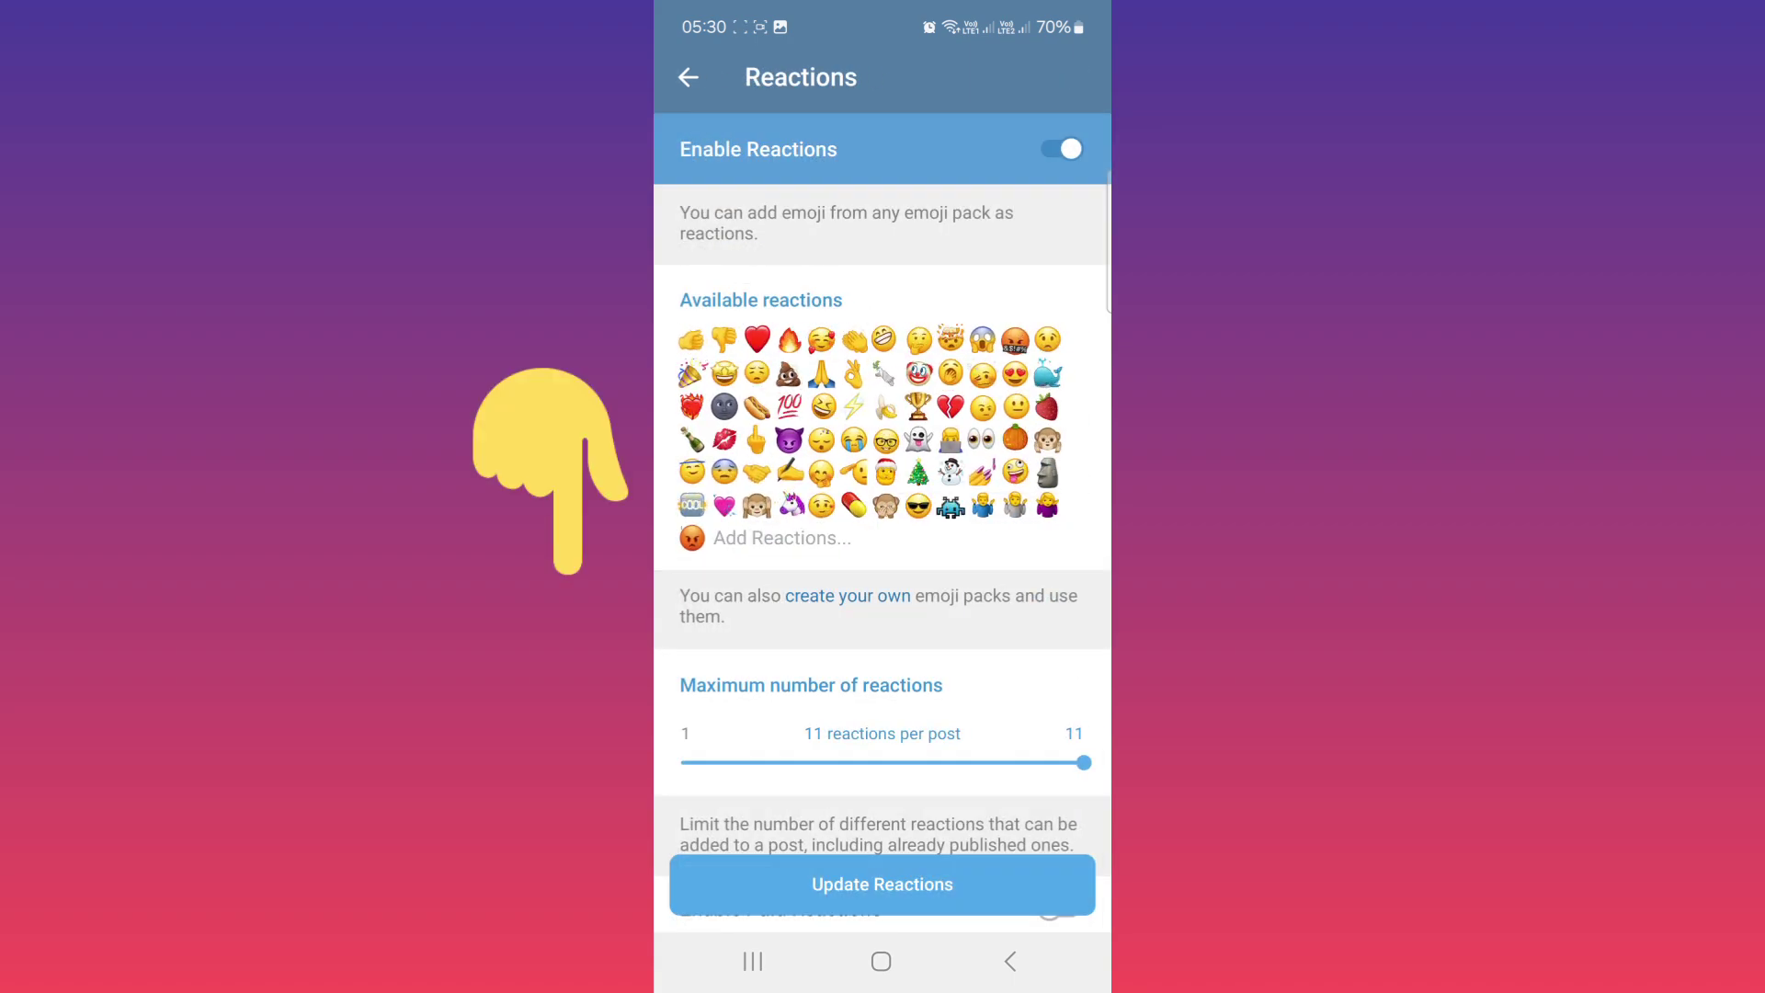
scroll(883, 552, "down", 3)
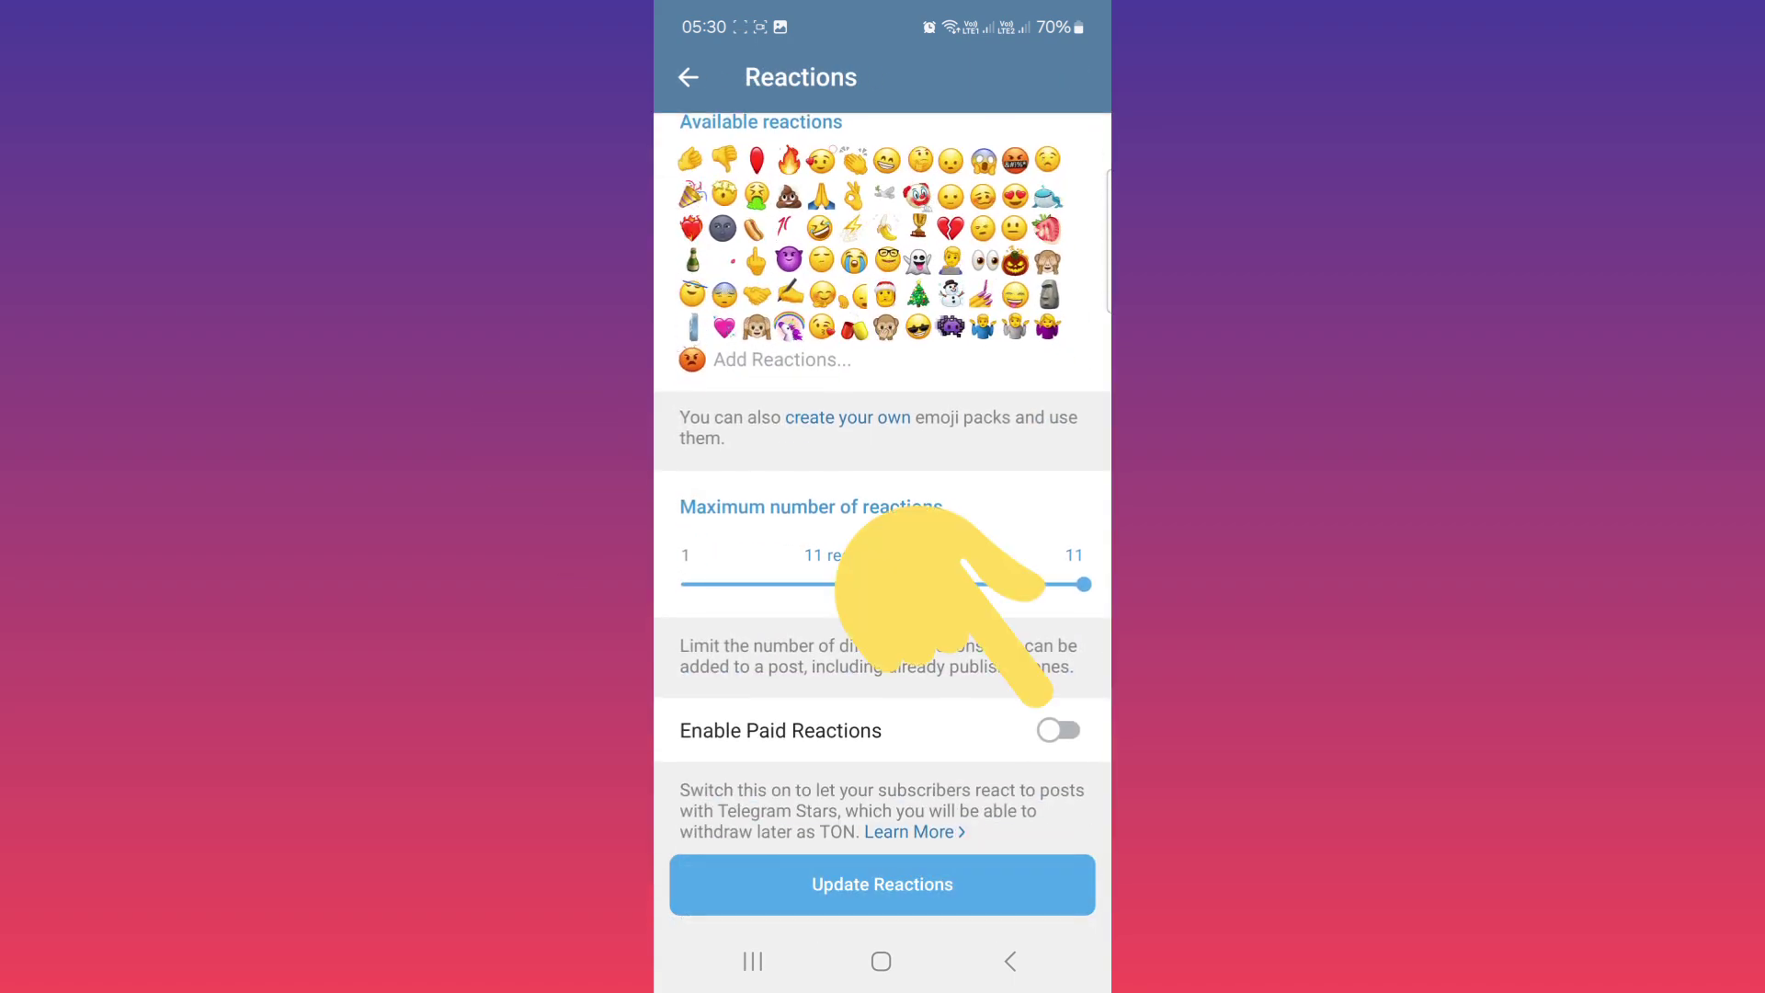
left_click(1058, 730)
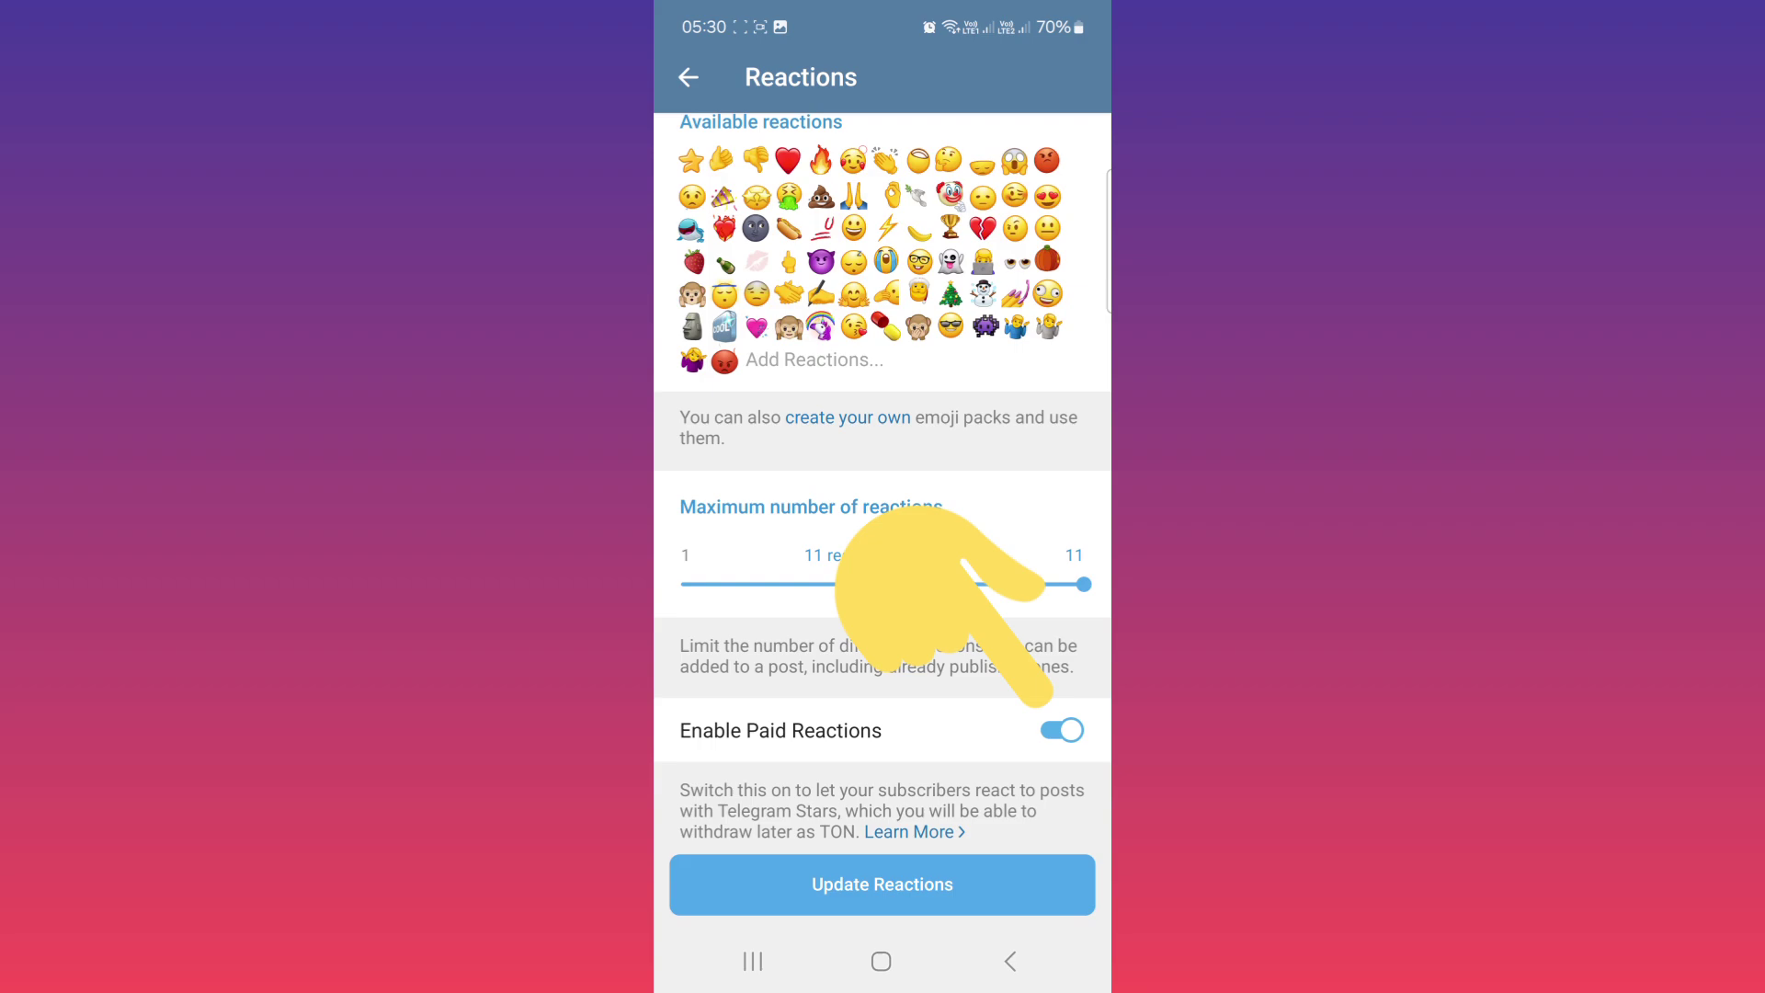
left_click(882, 883)
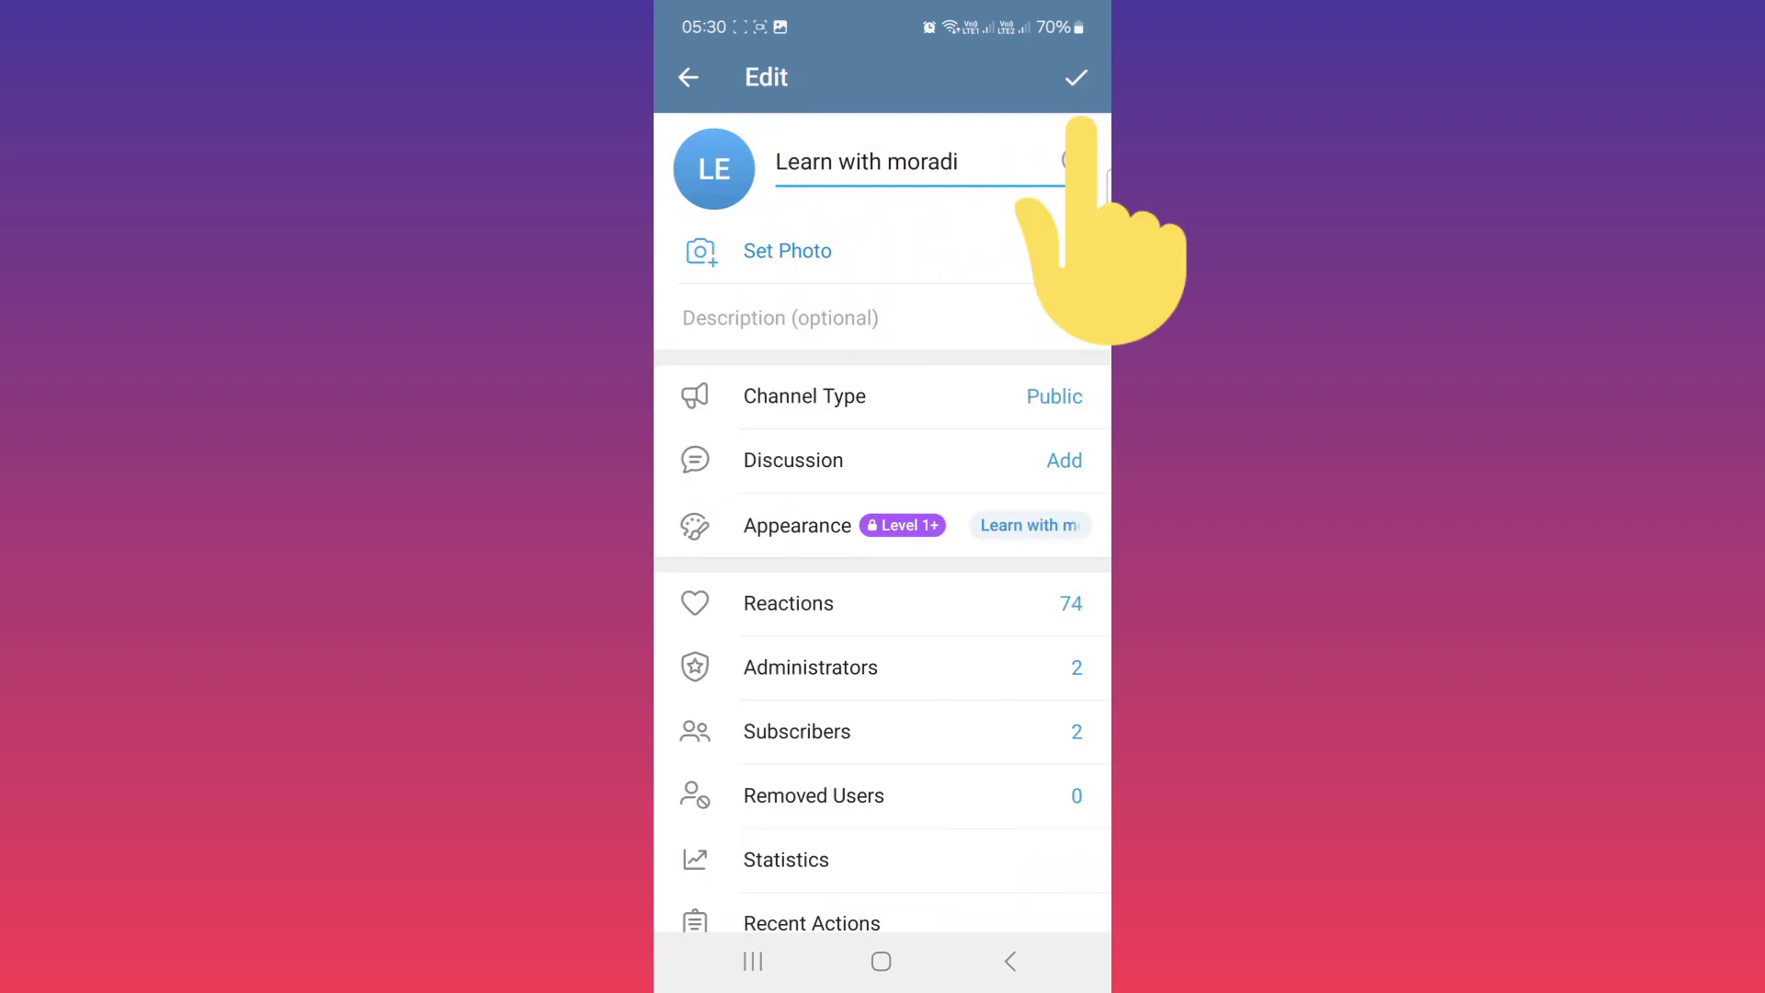
left_click(1080, 77)
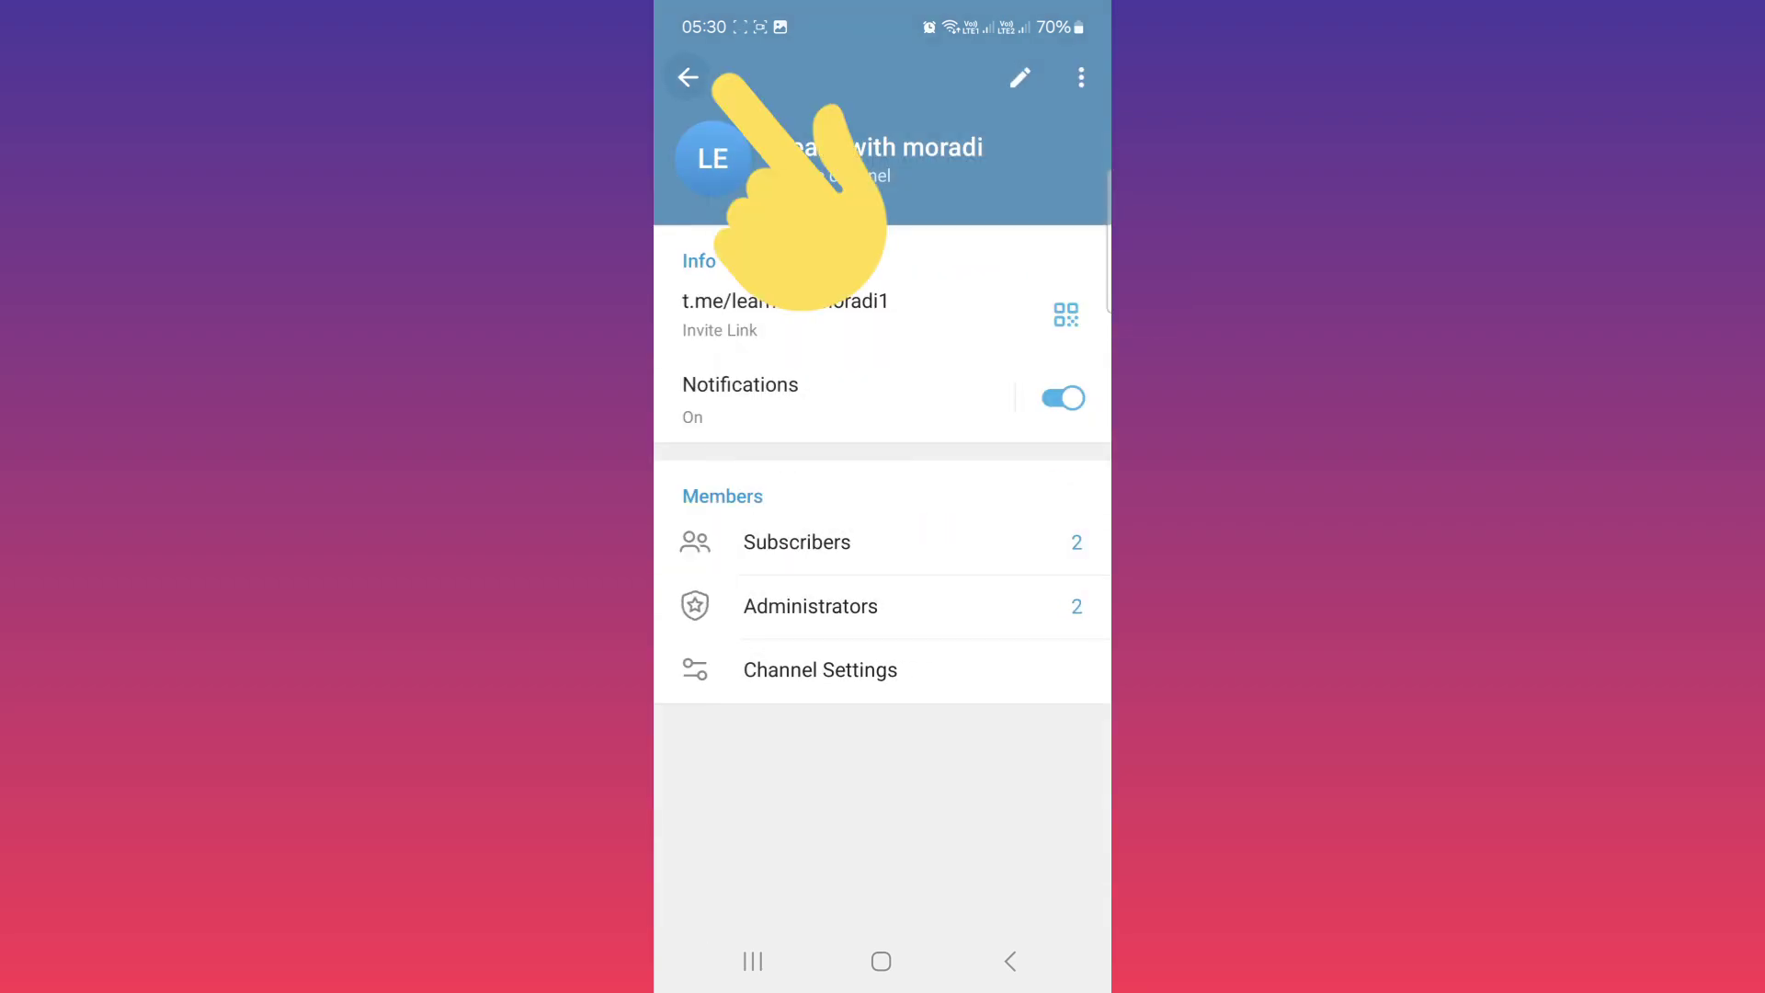
left_click(688, 78)
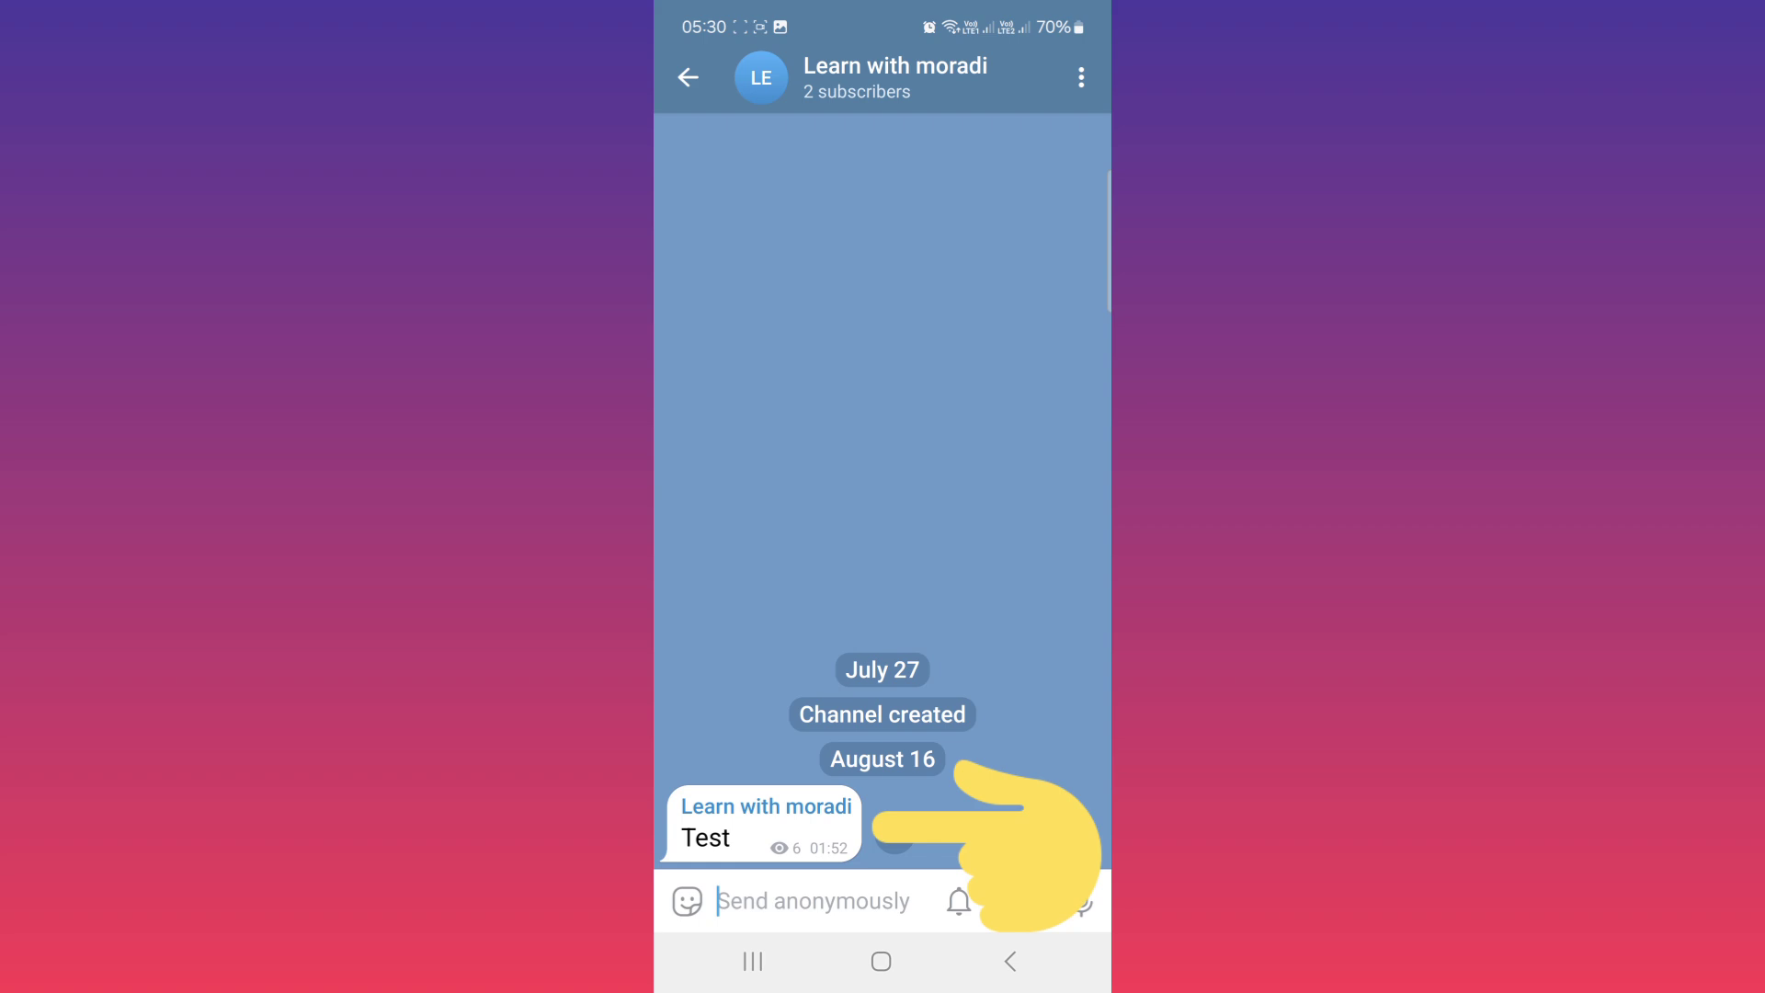
left_click(763, 823)
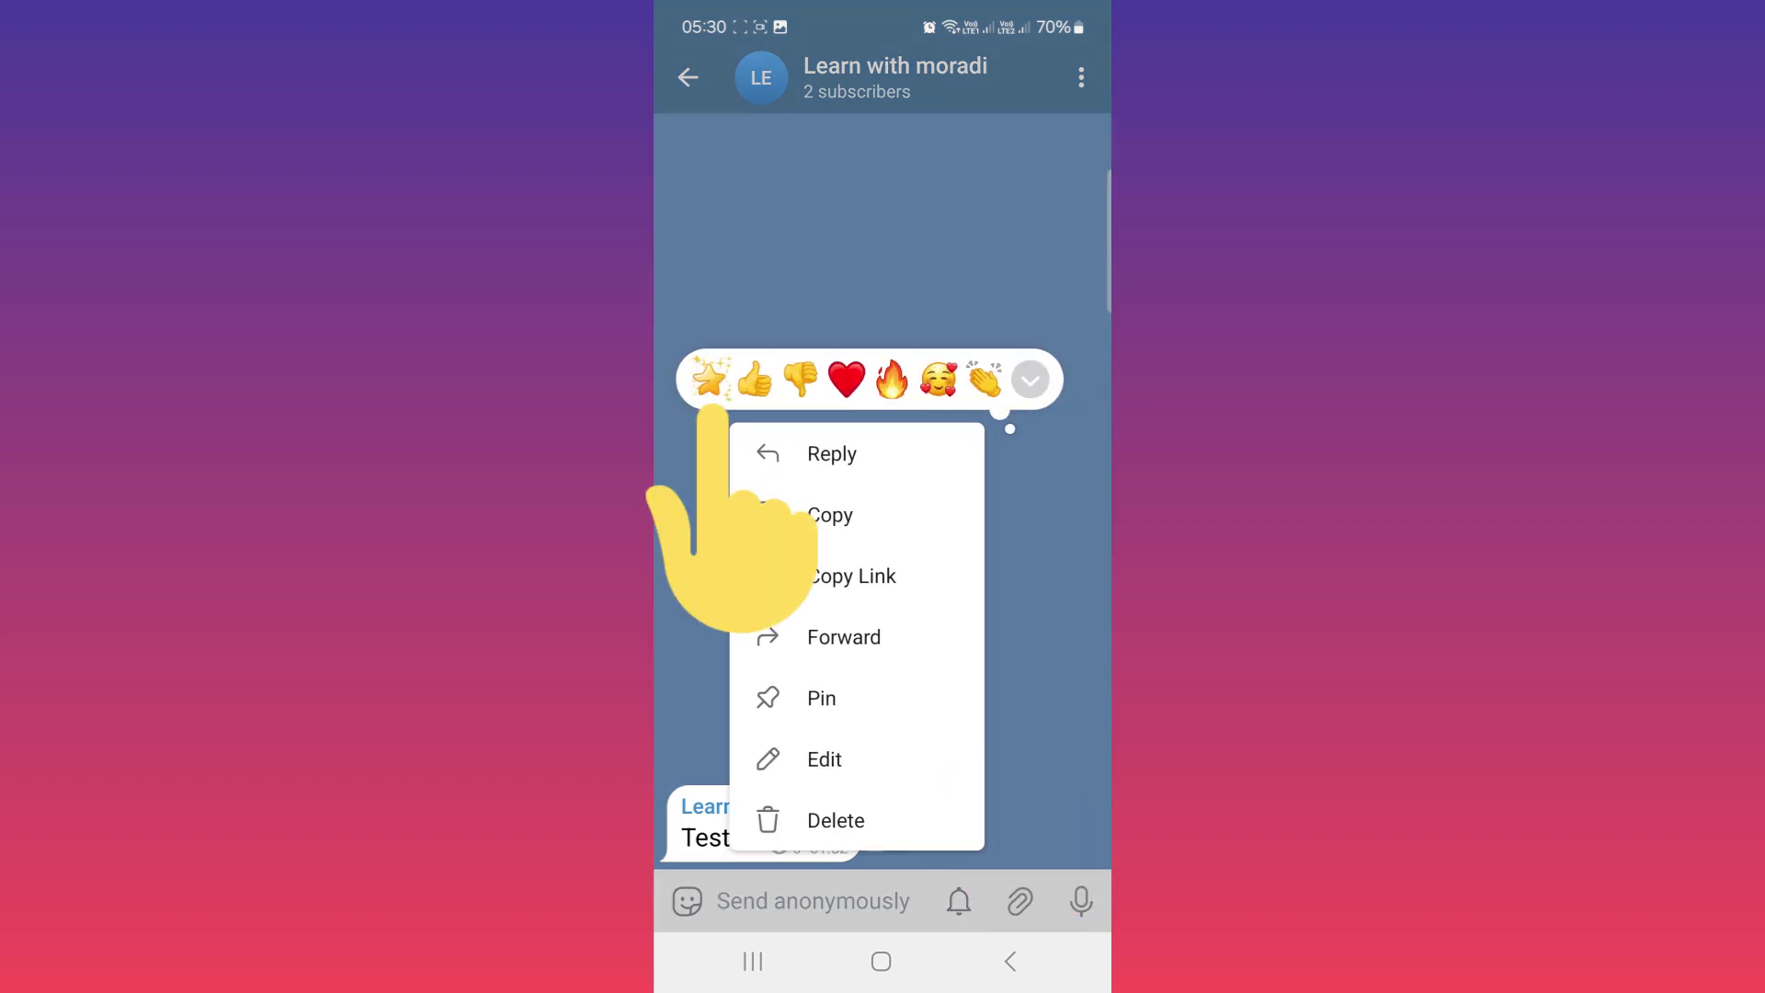
left_click(709, 378)
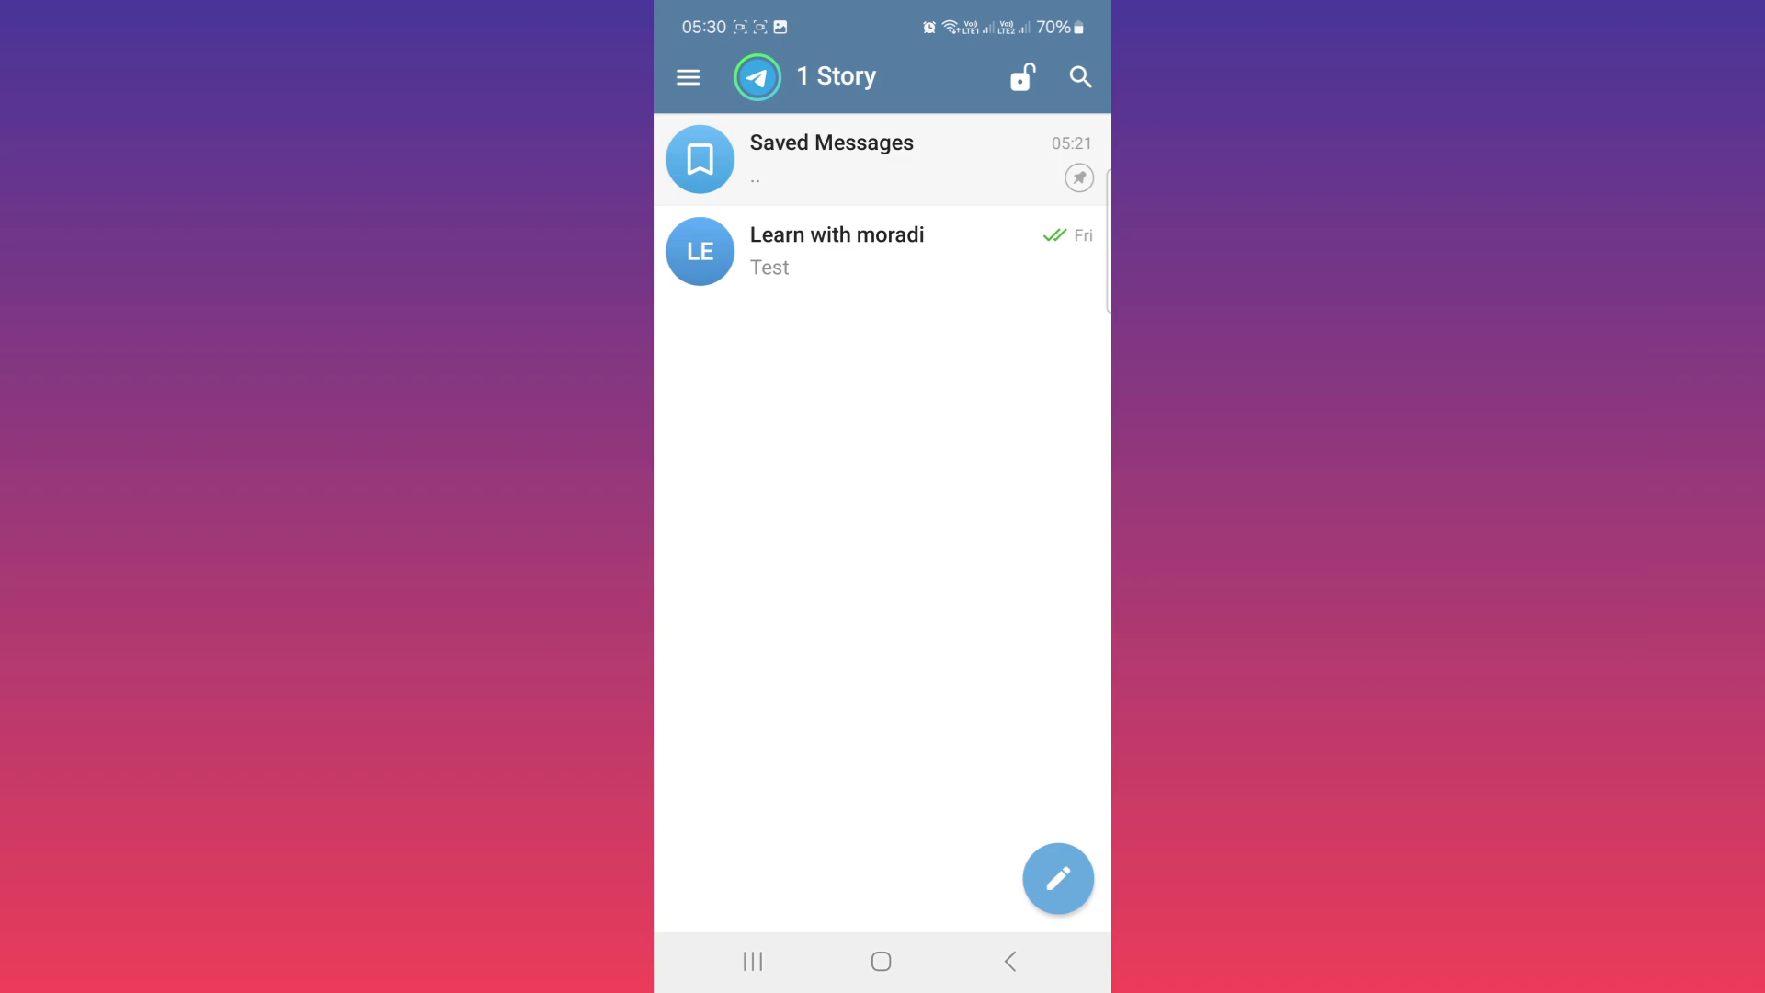
- Attach the blue photo to a new post in the Learn with moradi channel and bring up its extra options
left_click(836, 250)
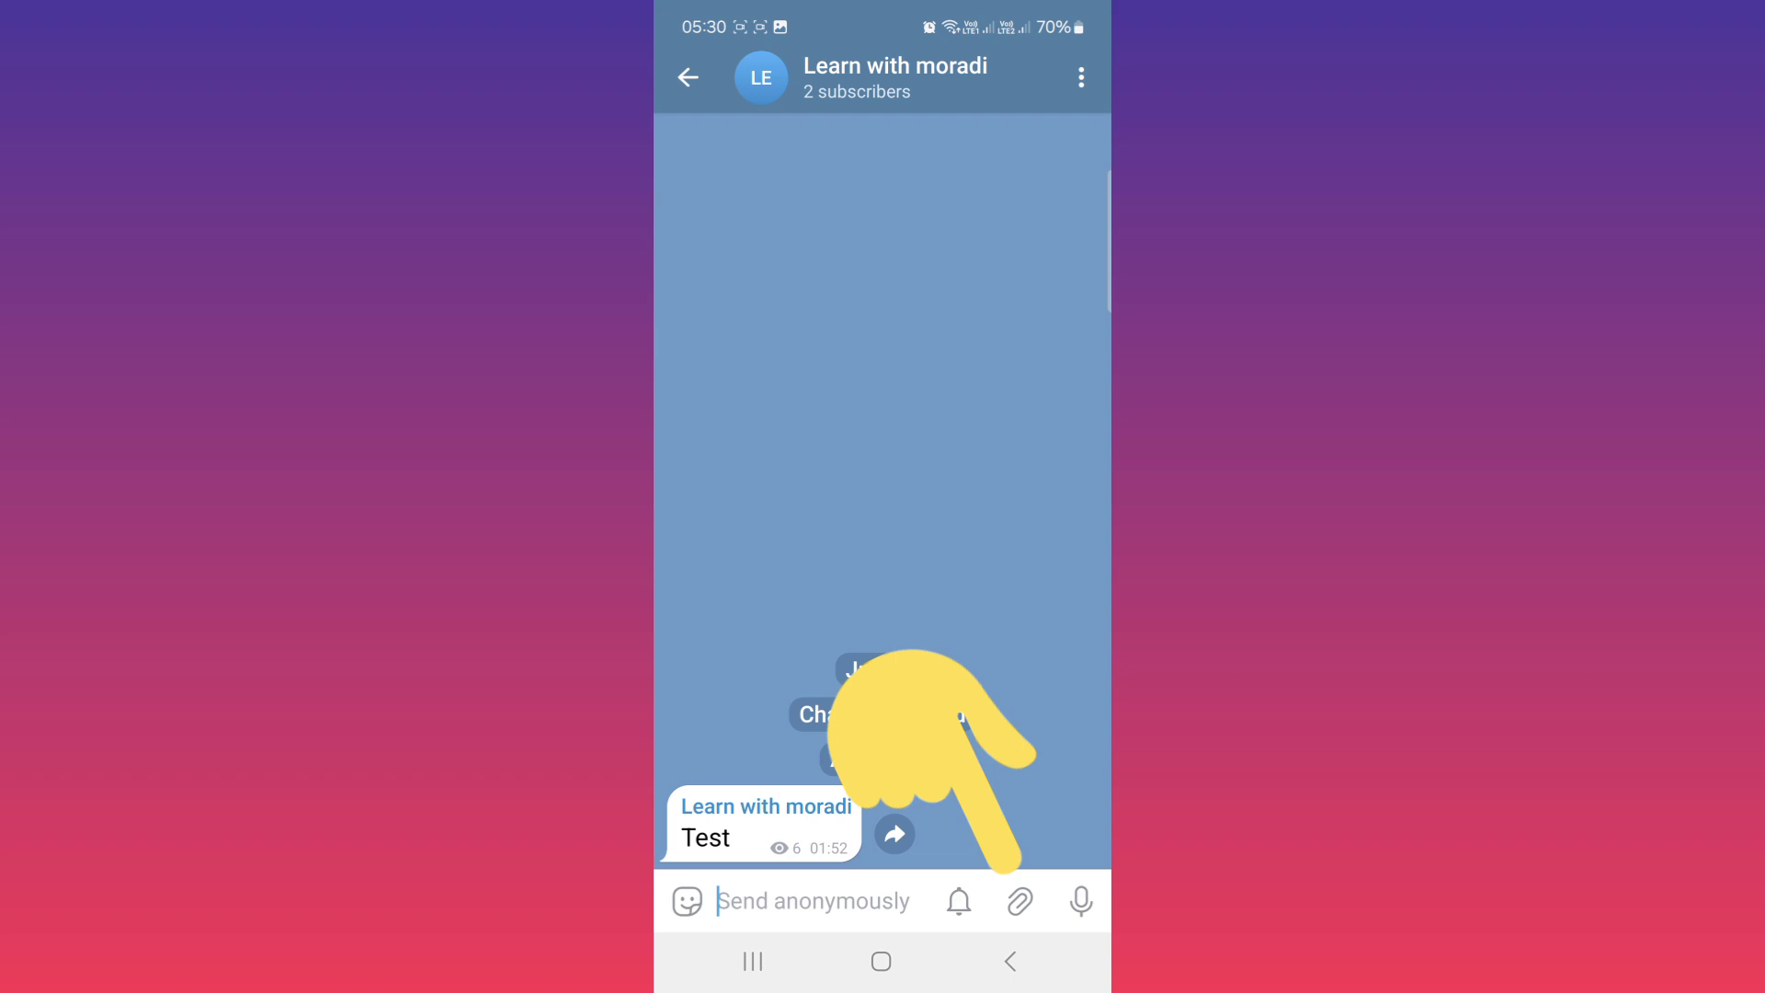
left_click(1020, 900)
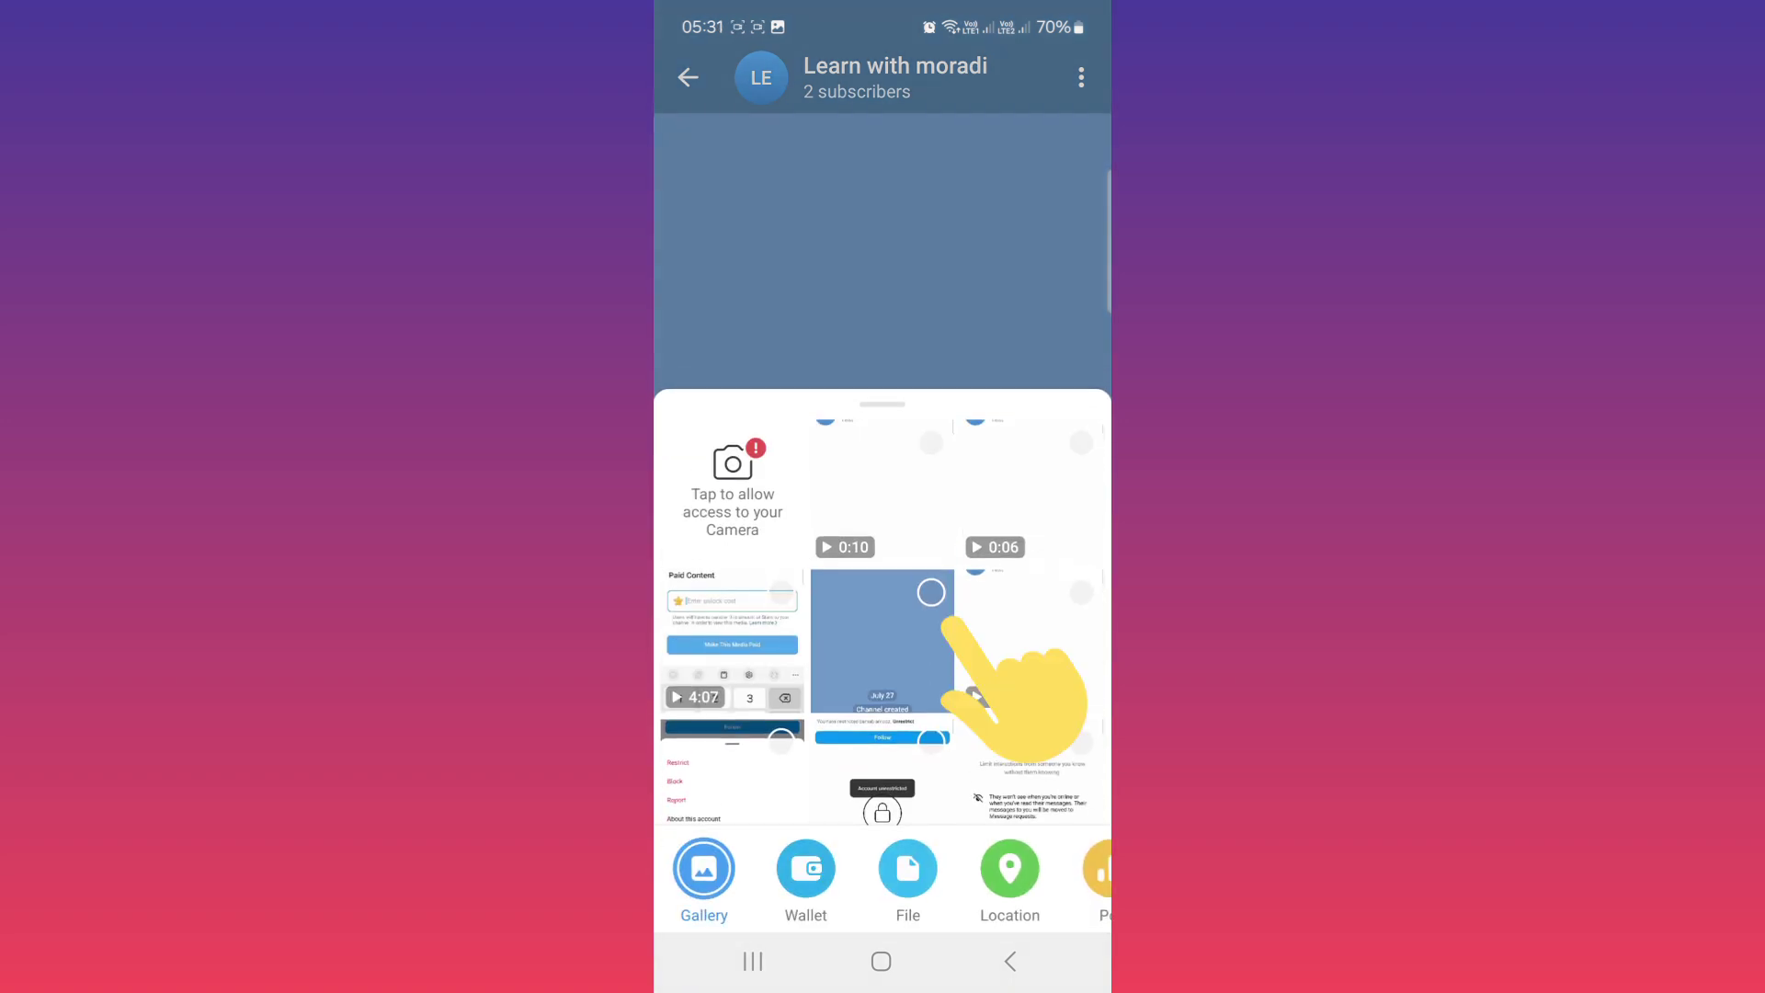
left_click(931, 593)
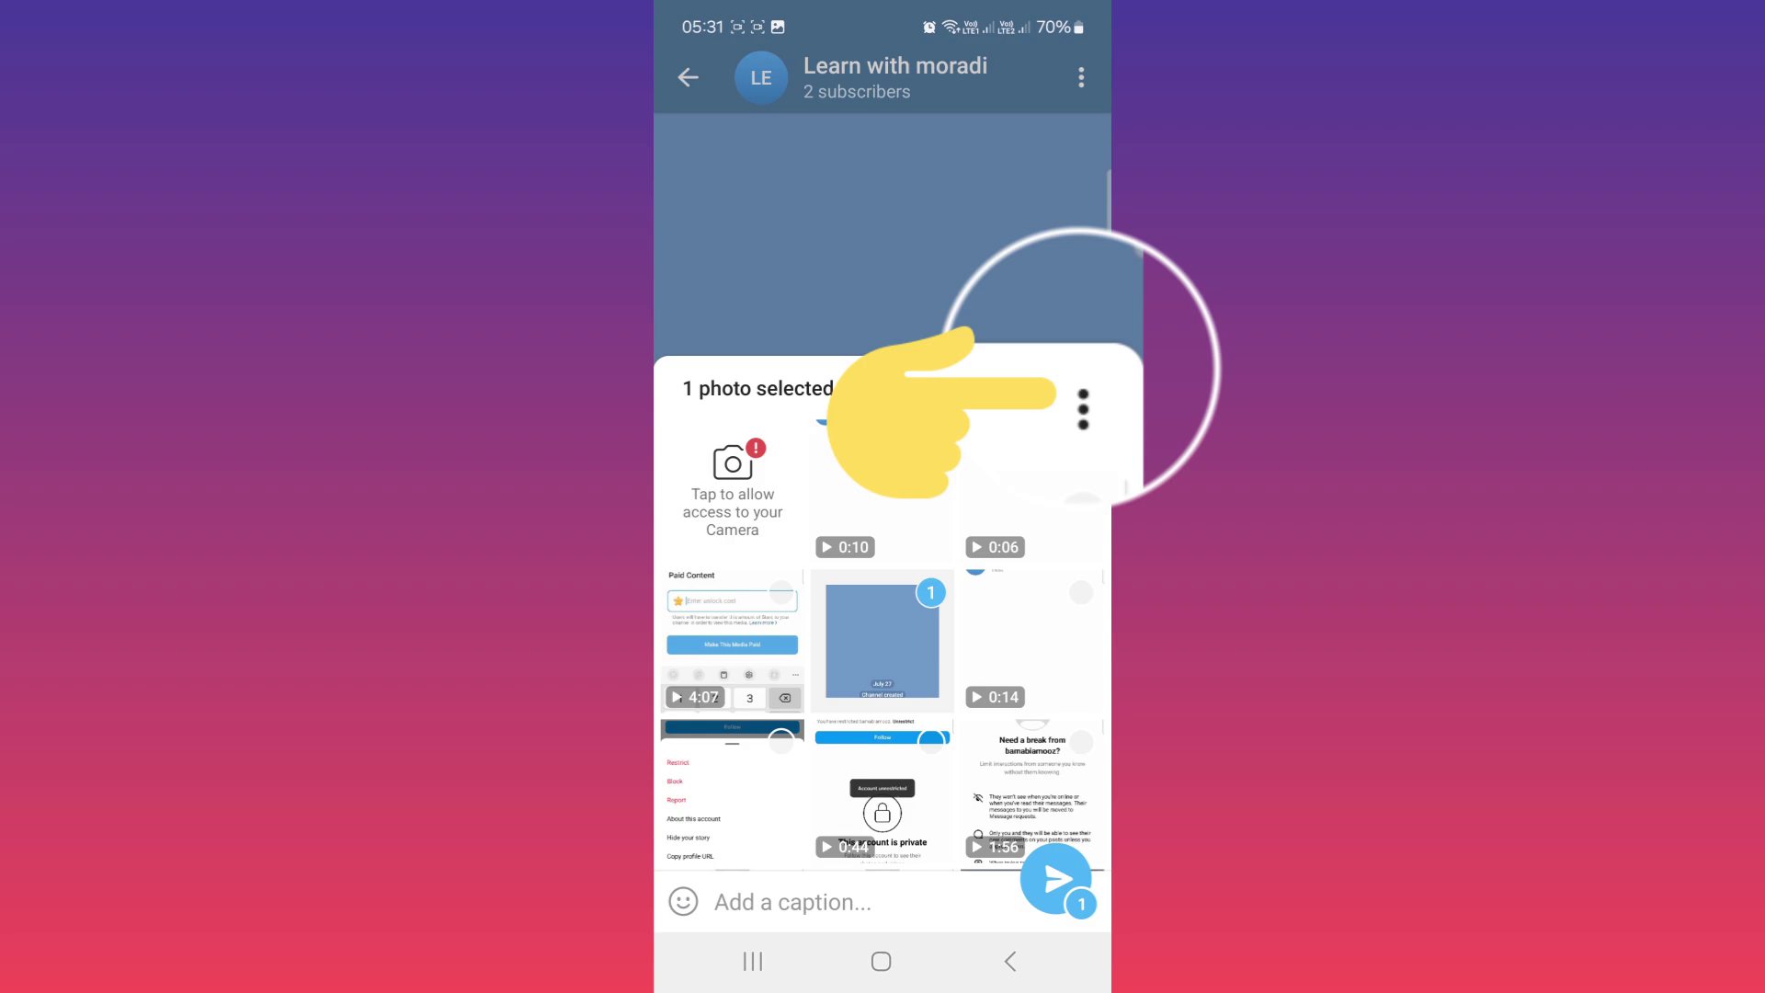
left_click(1083, 409)
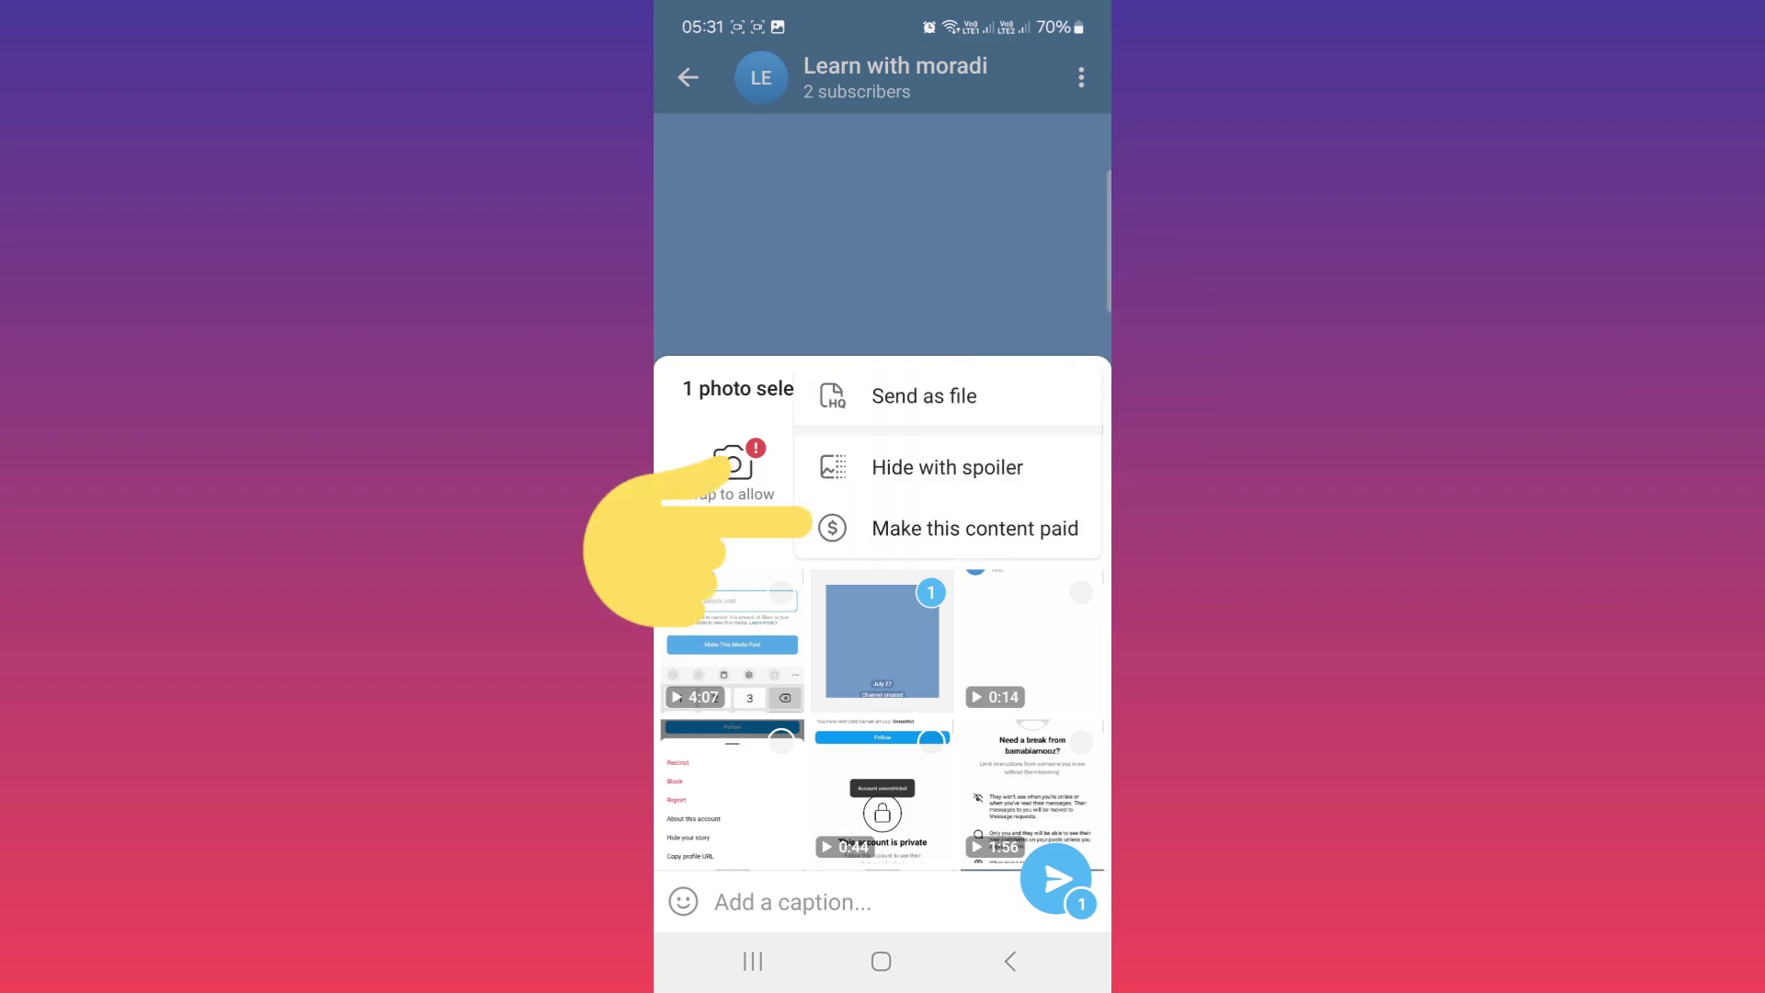
- Make the photo paid media with a 50-Star unlock price
left_click(974, 529)
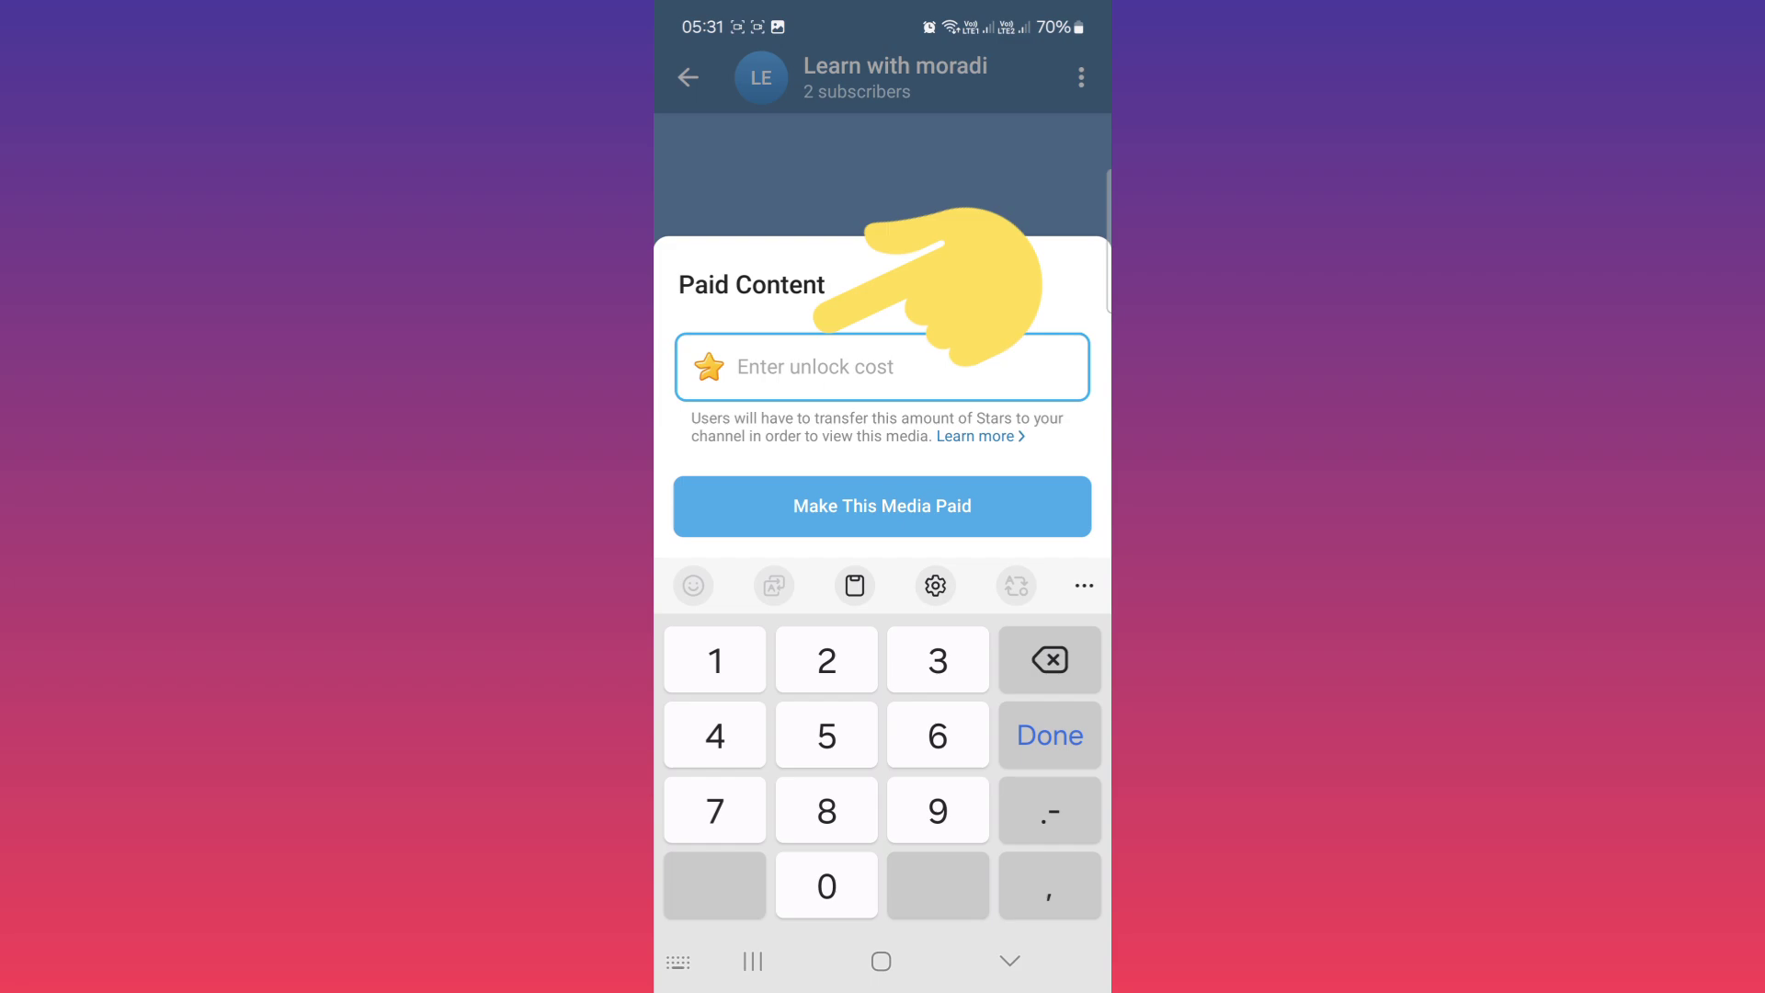
left_click(826, 735)
type("0")
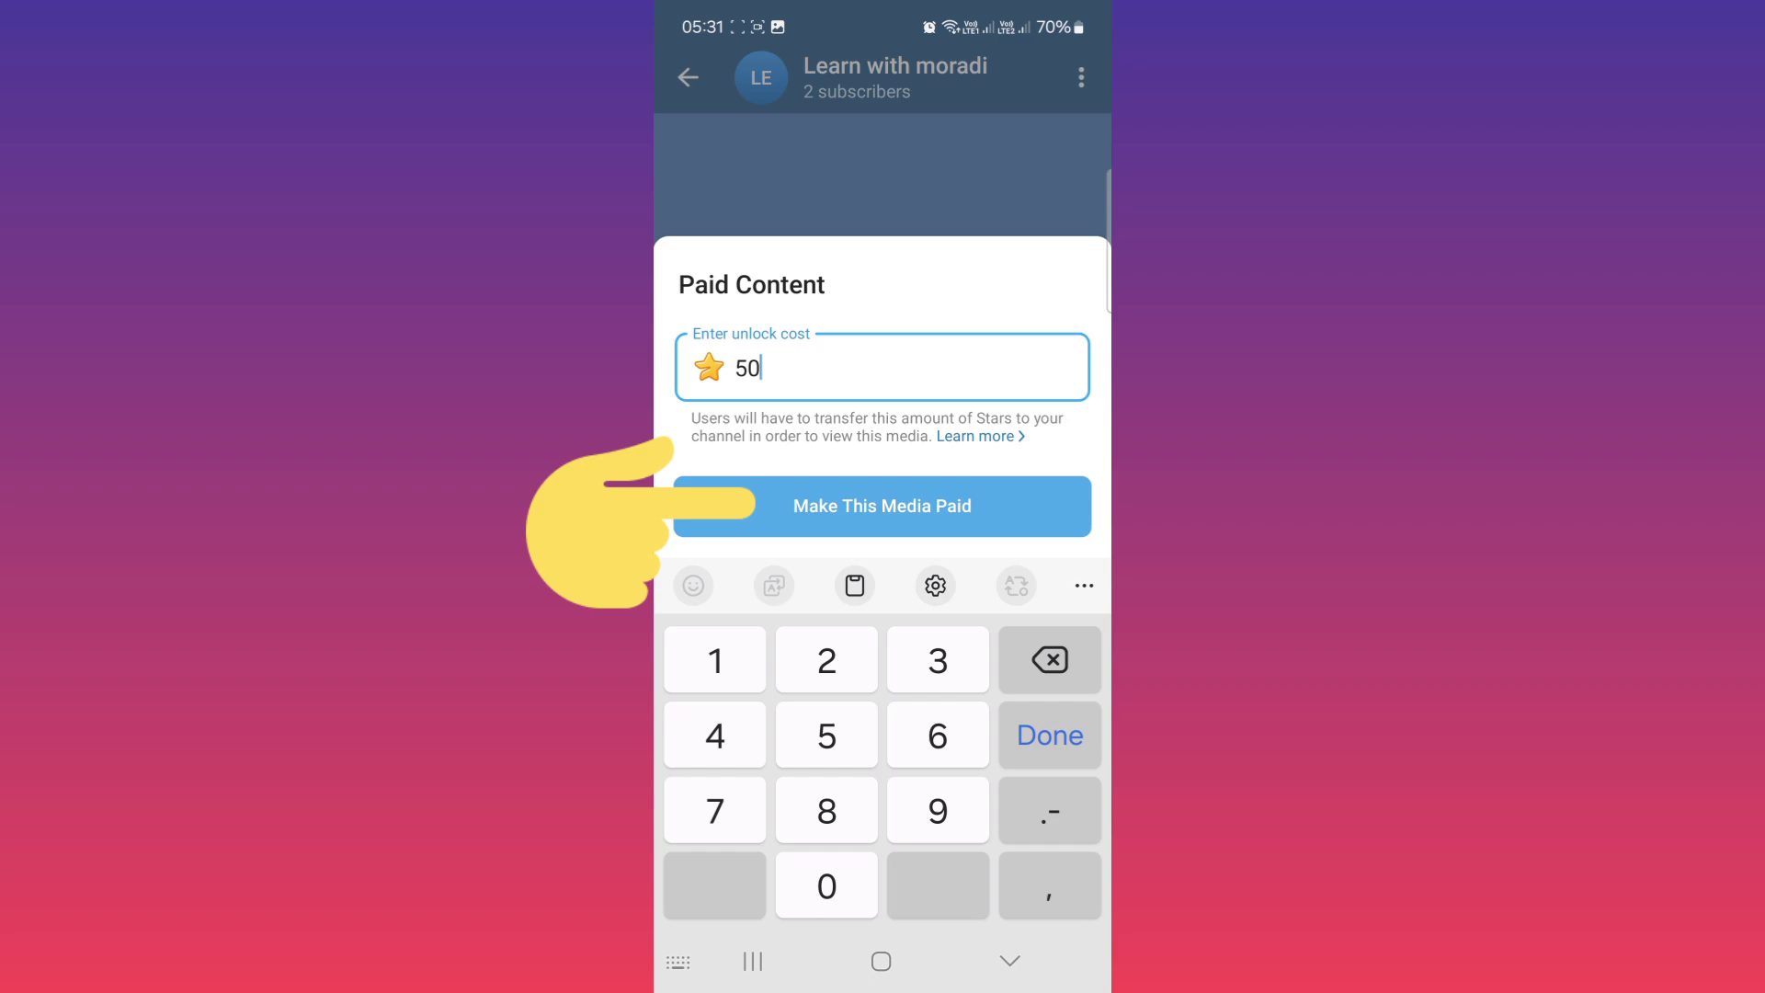
left_click(752, 505)
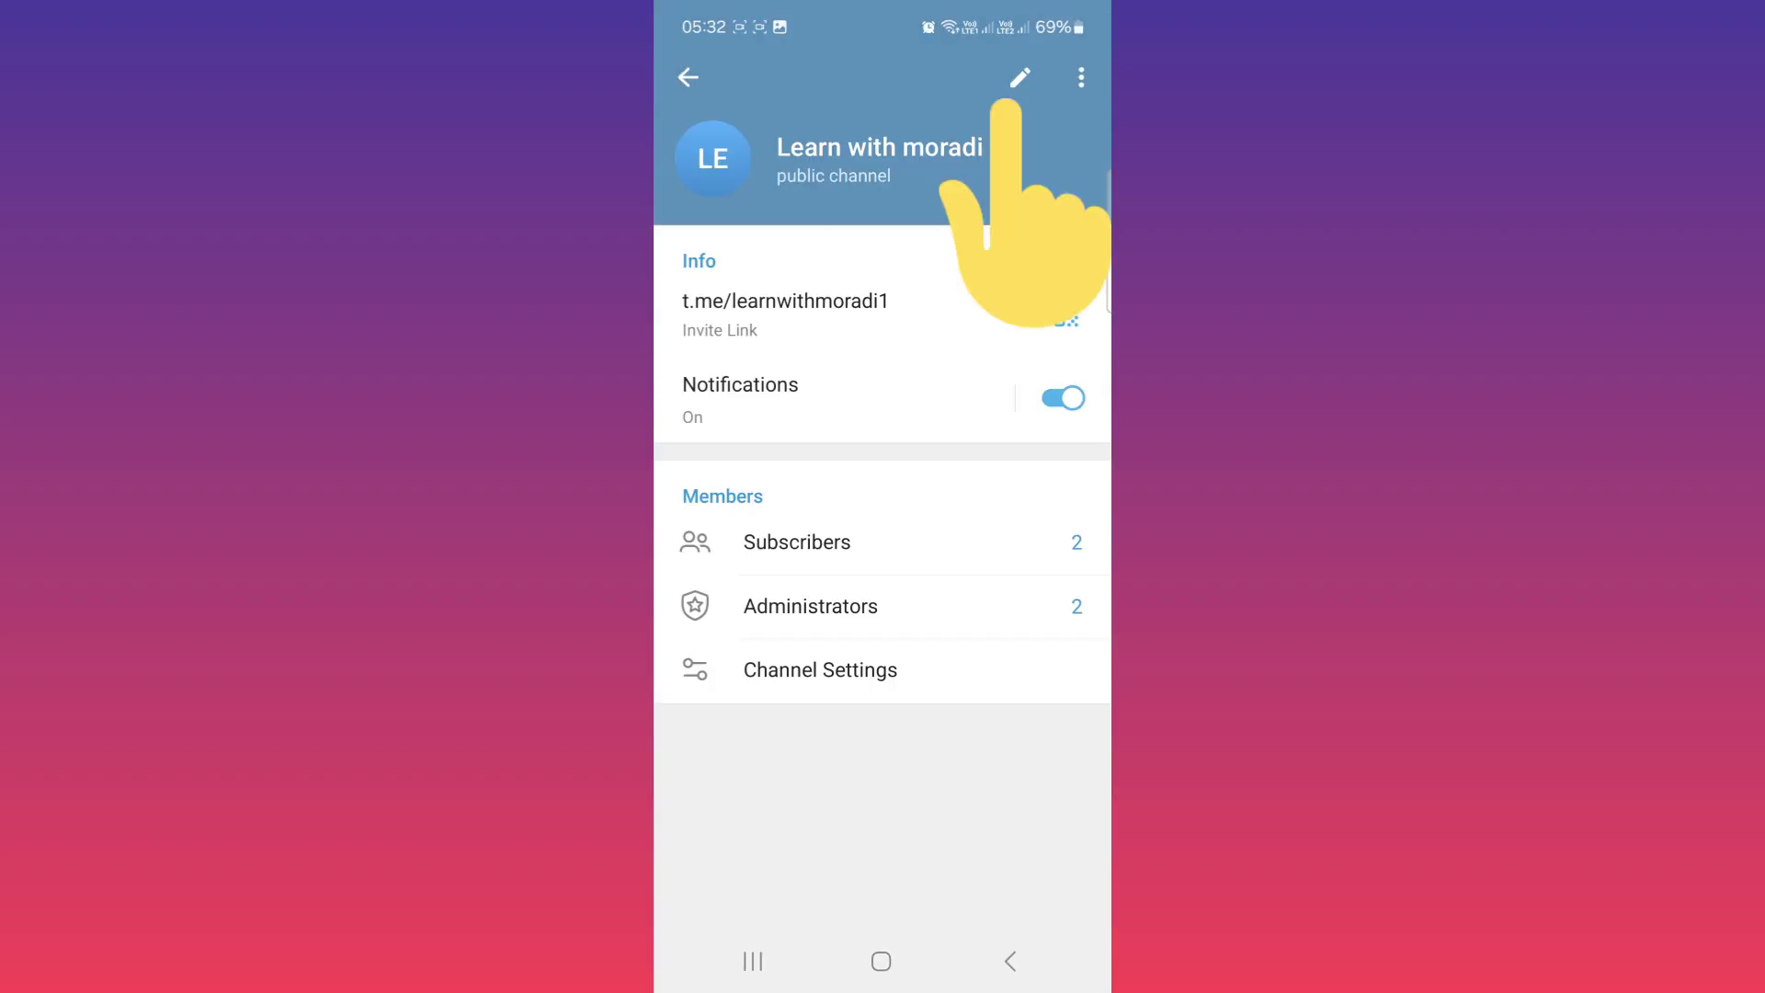
- Switch the channel type to Private Channel, then begin a new invite link from Manage Invite Links
left_click(1018, 79)
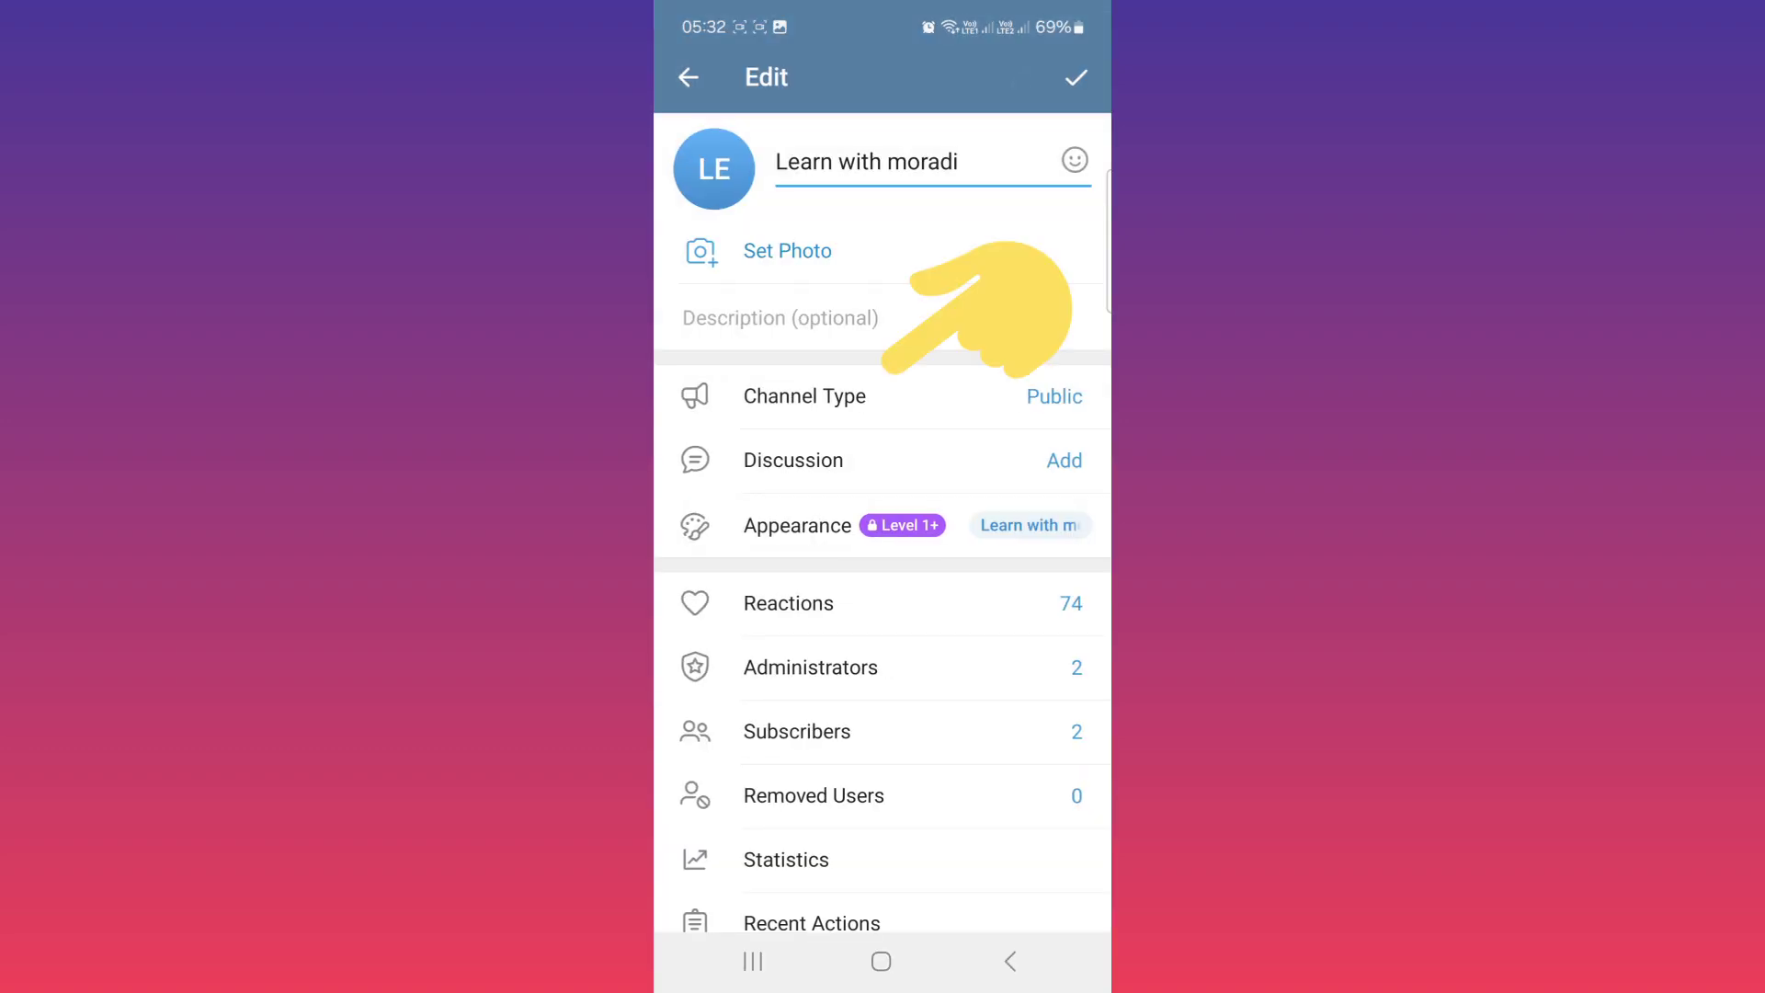
left_click(804, 396)
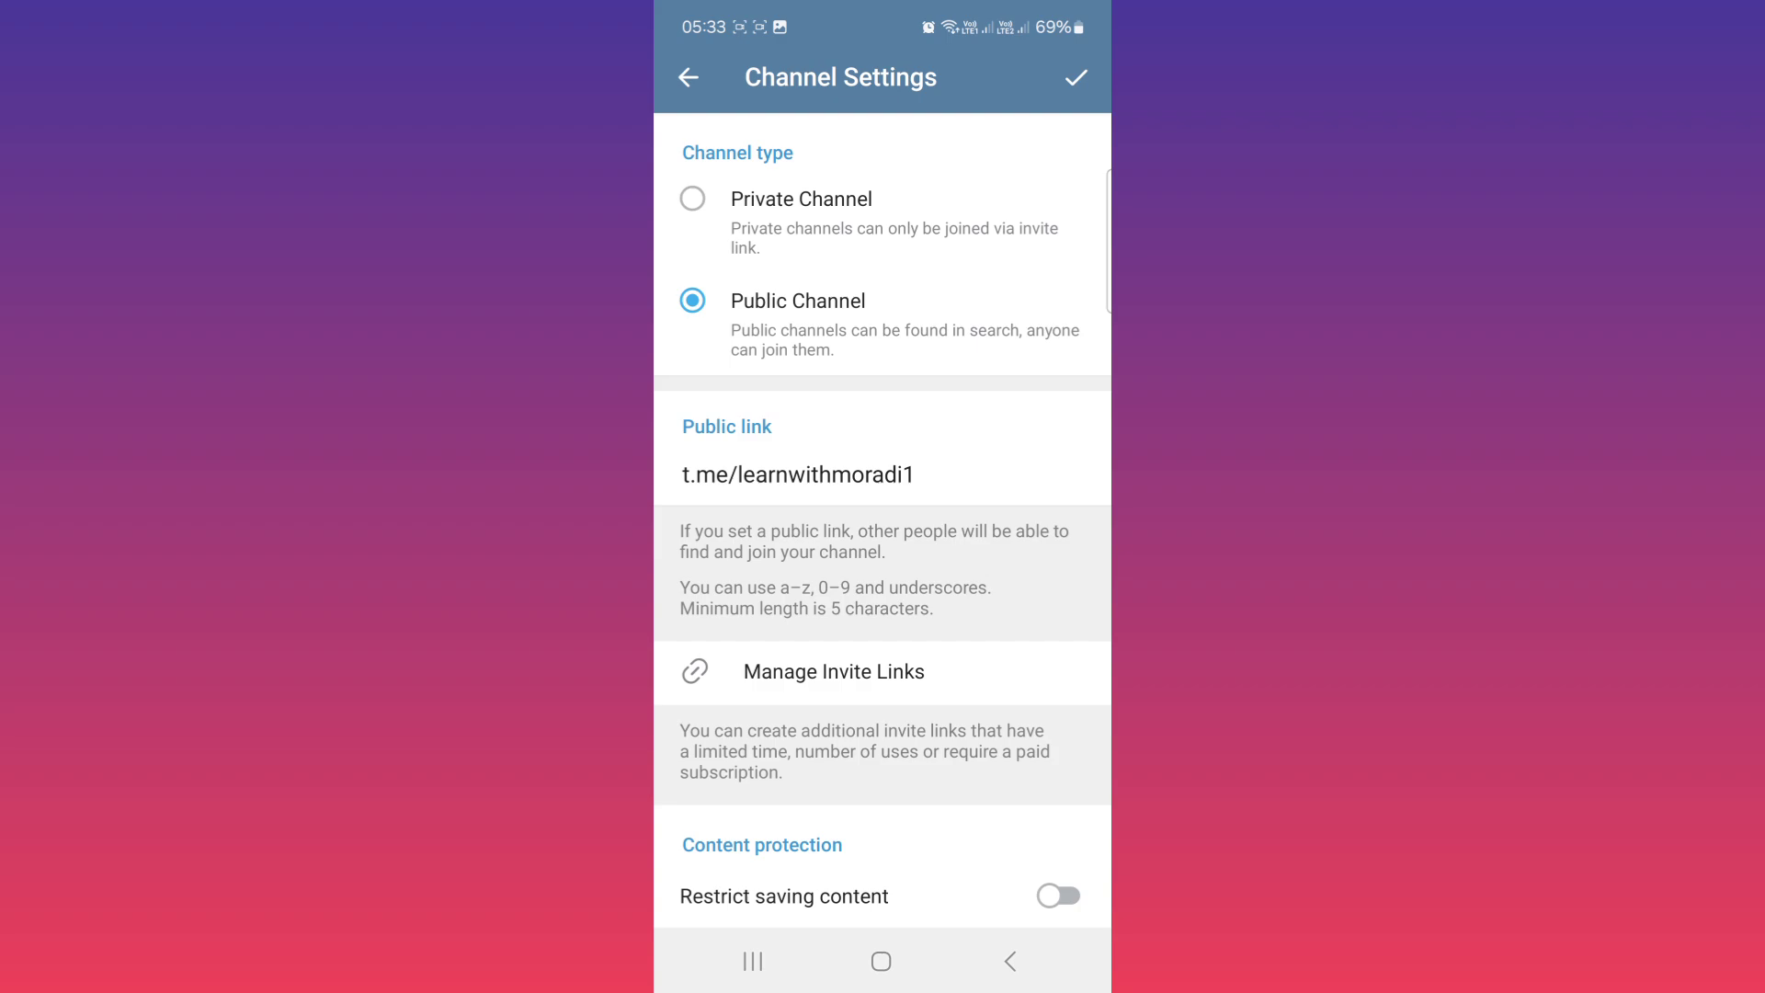
left_click(802, 198)
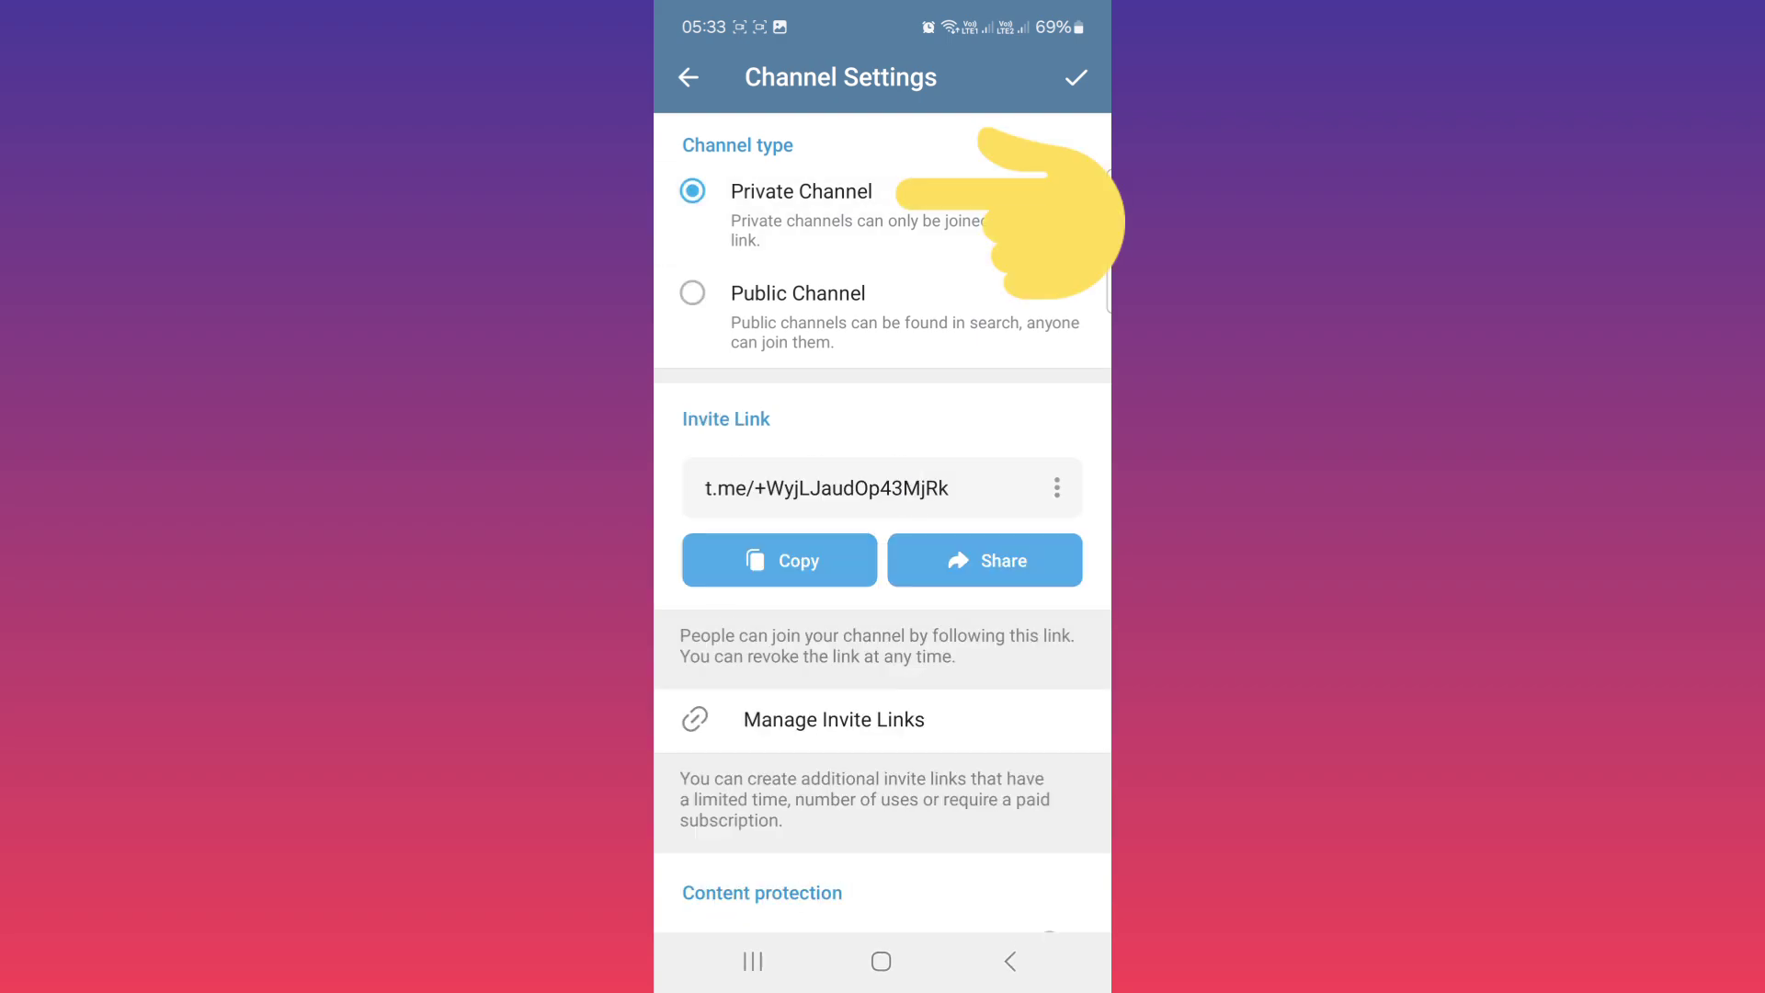
left_click(1076, 78)
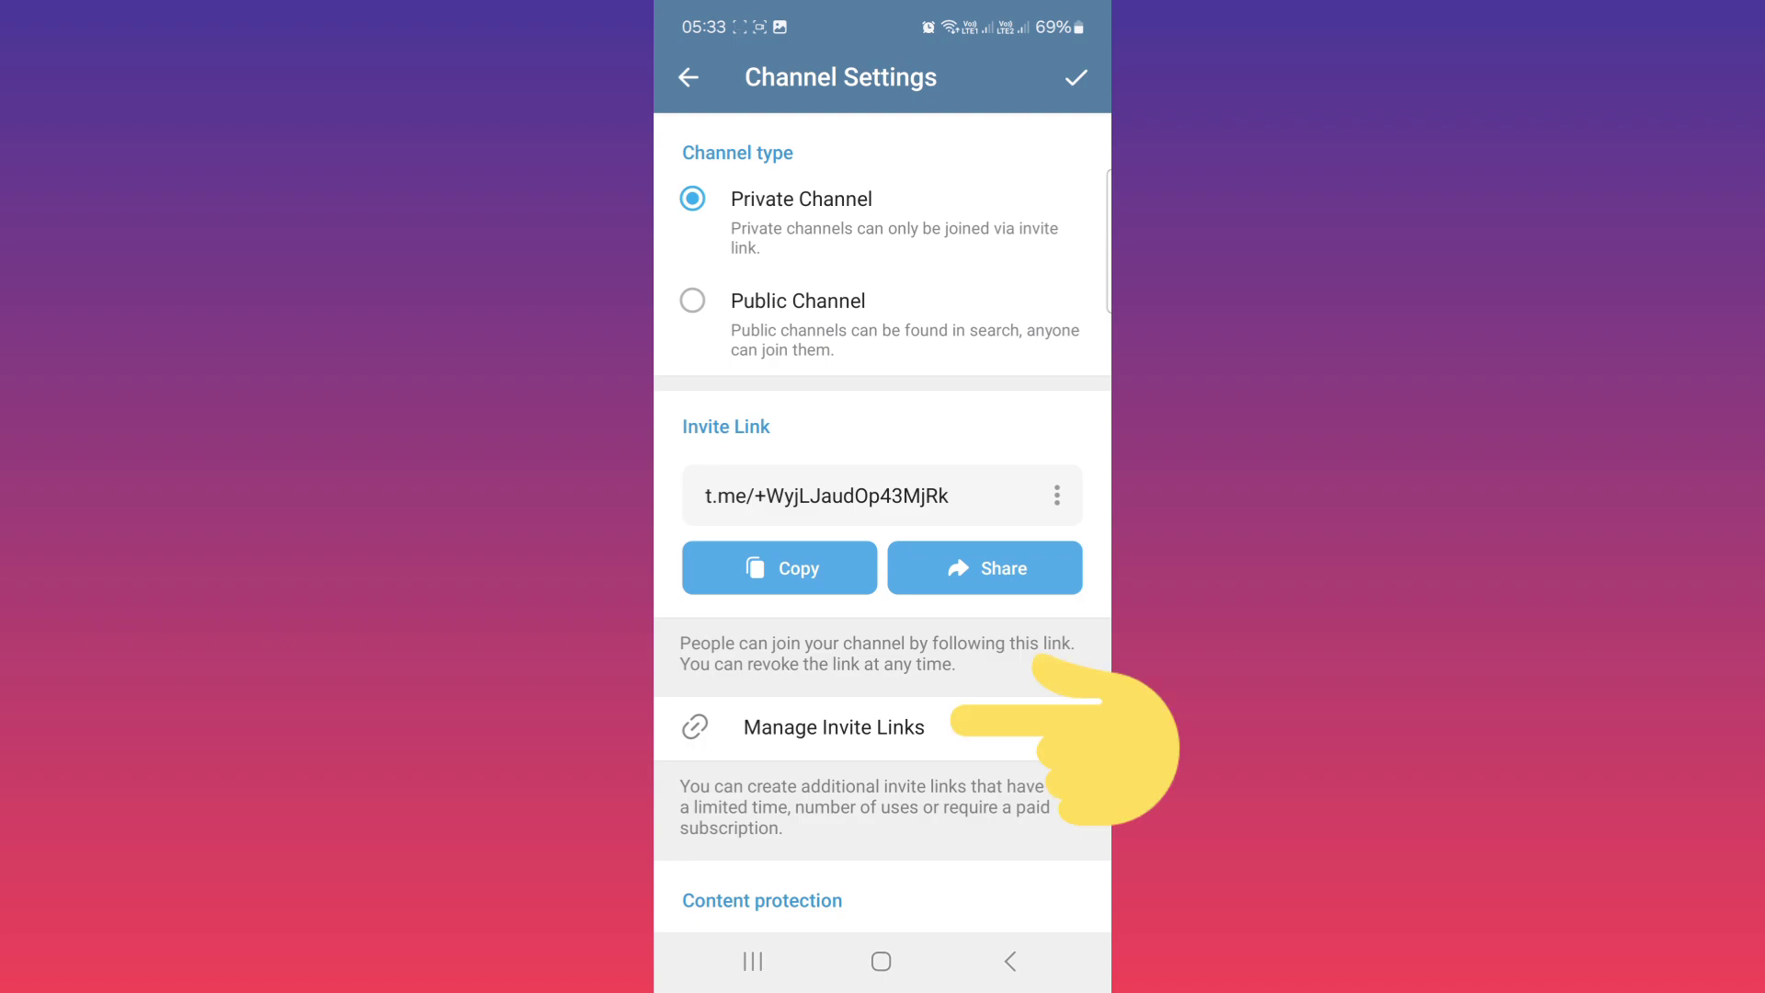
left_click(833, 727)
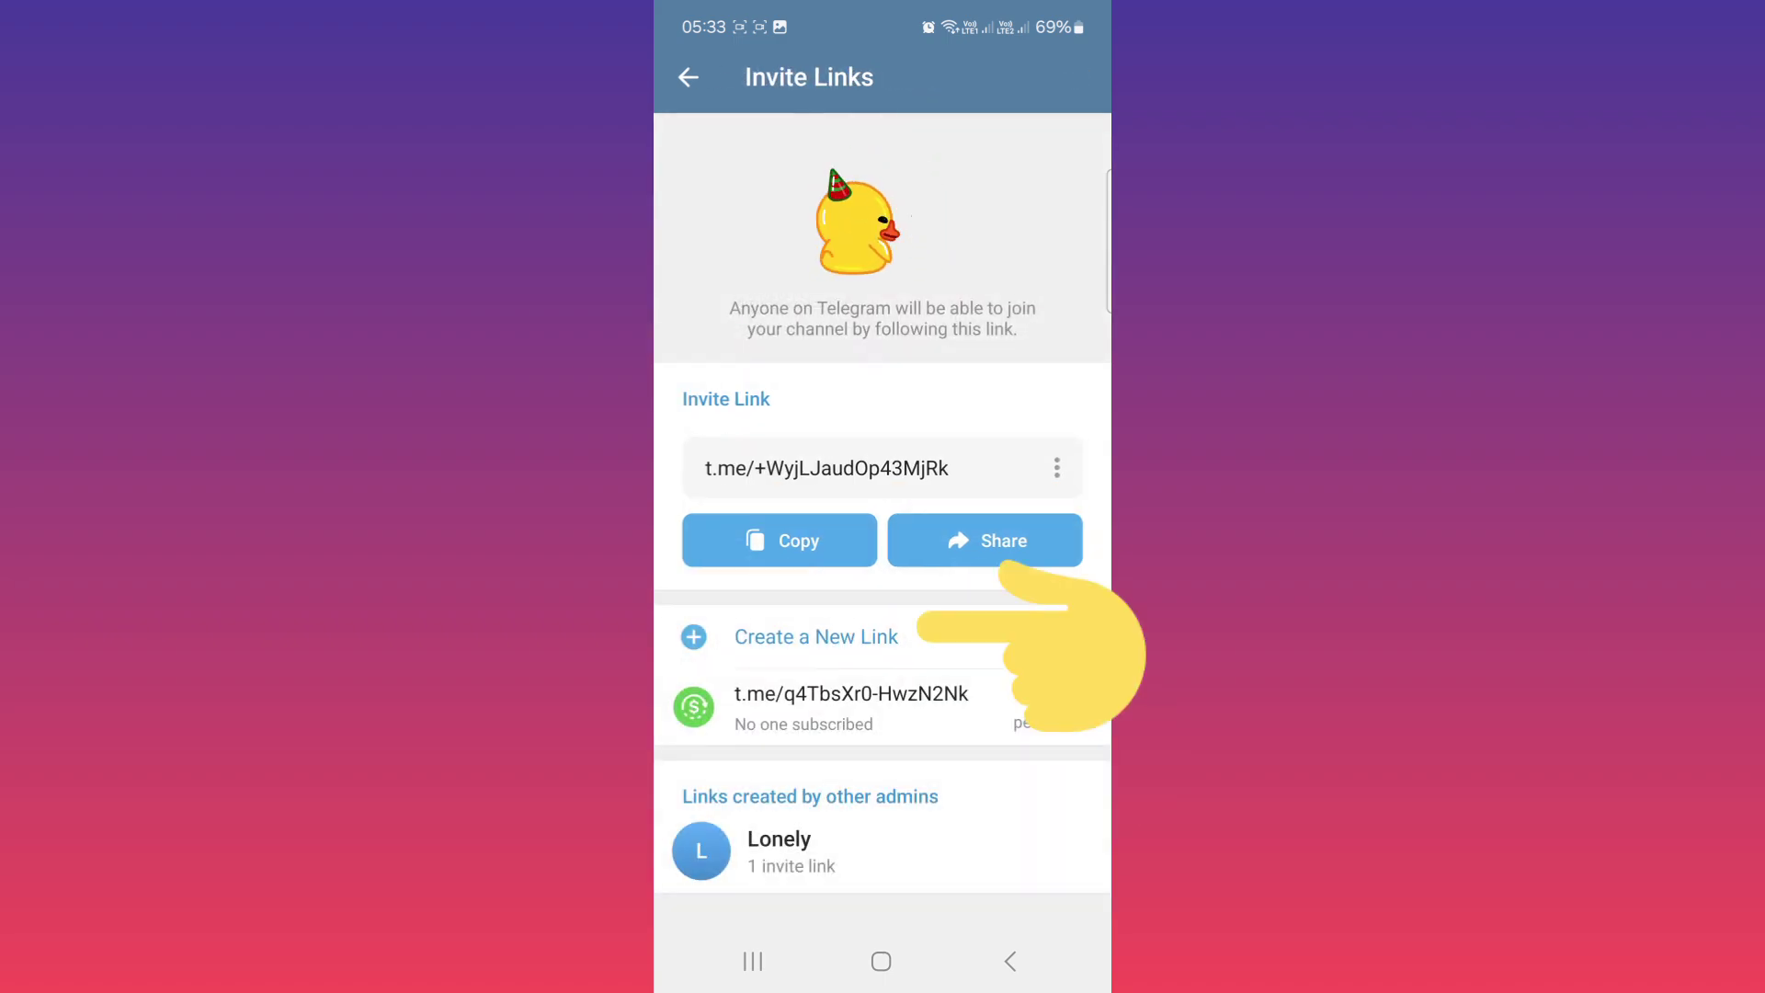
left_click(816, 636)
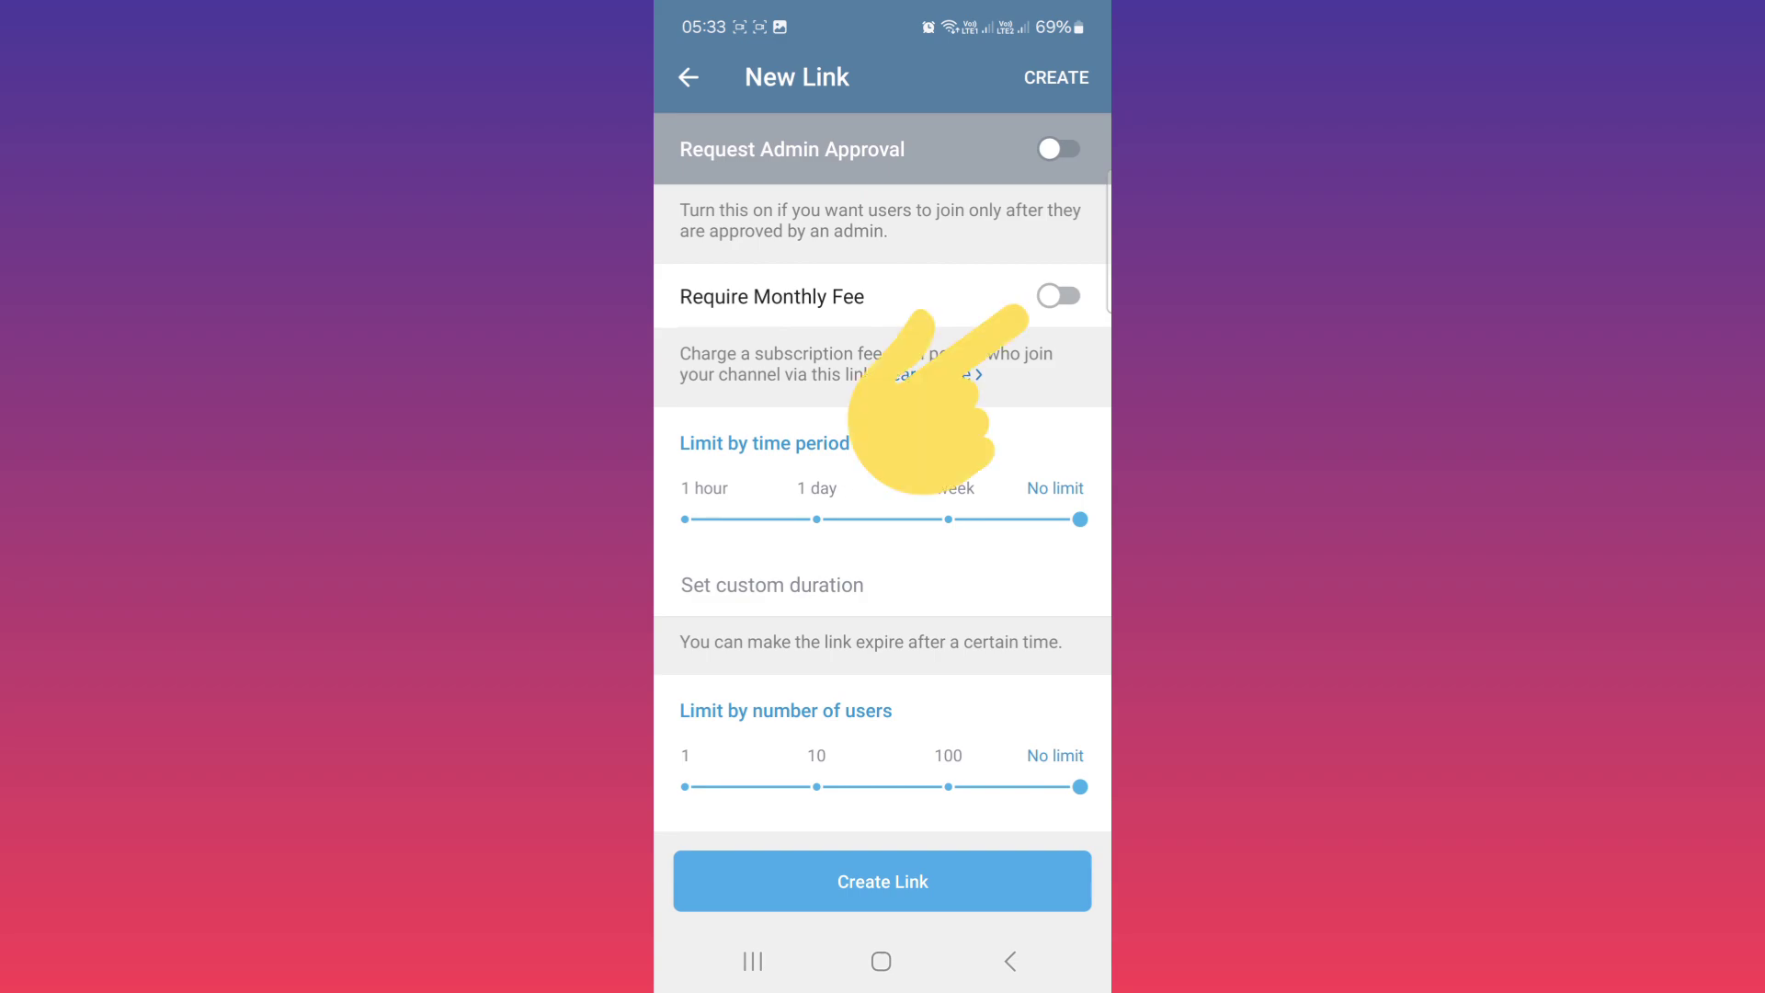
- Create an invite link that requires a monthly fee of 154 Stars
left_click(1058, 296)
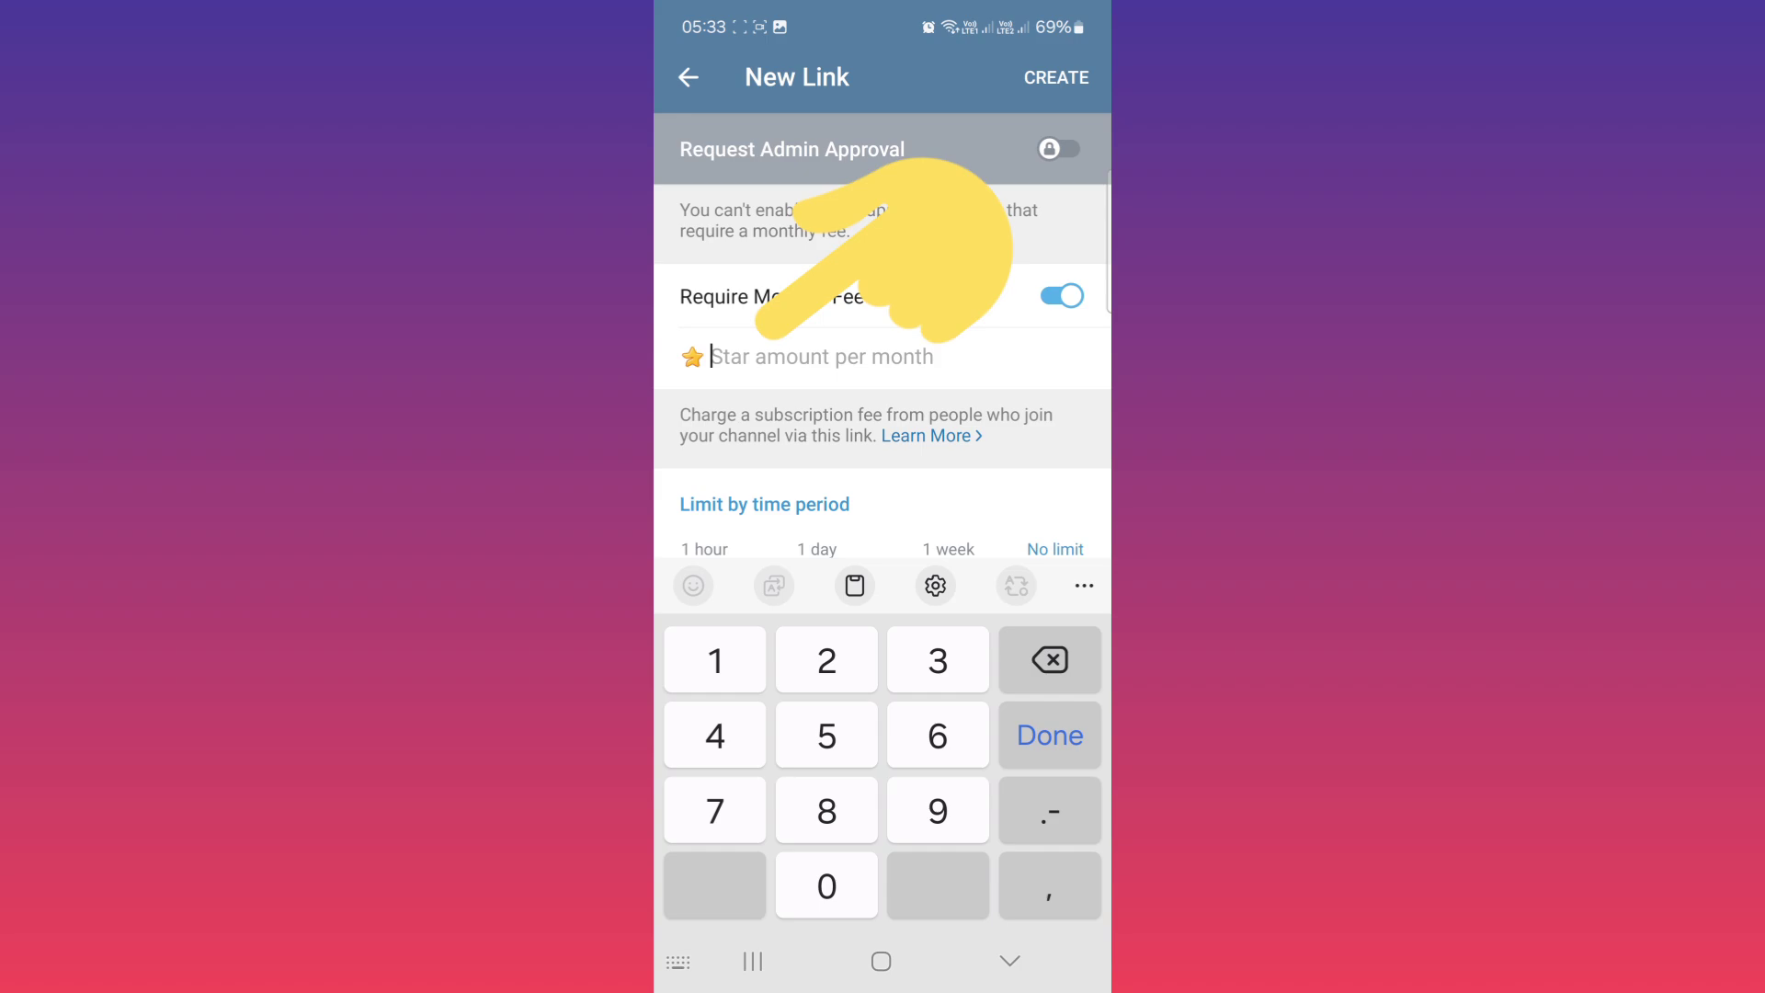
type("154")
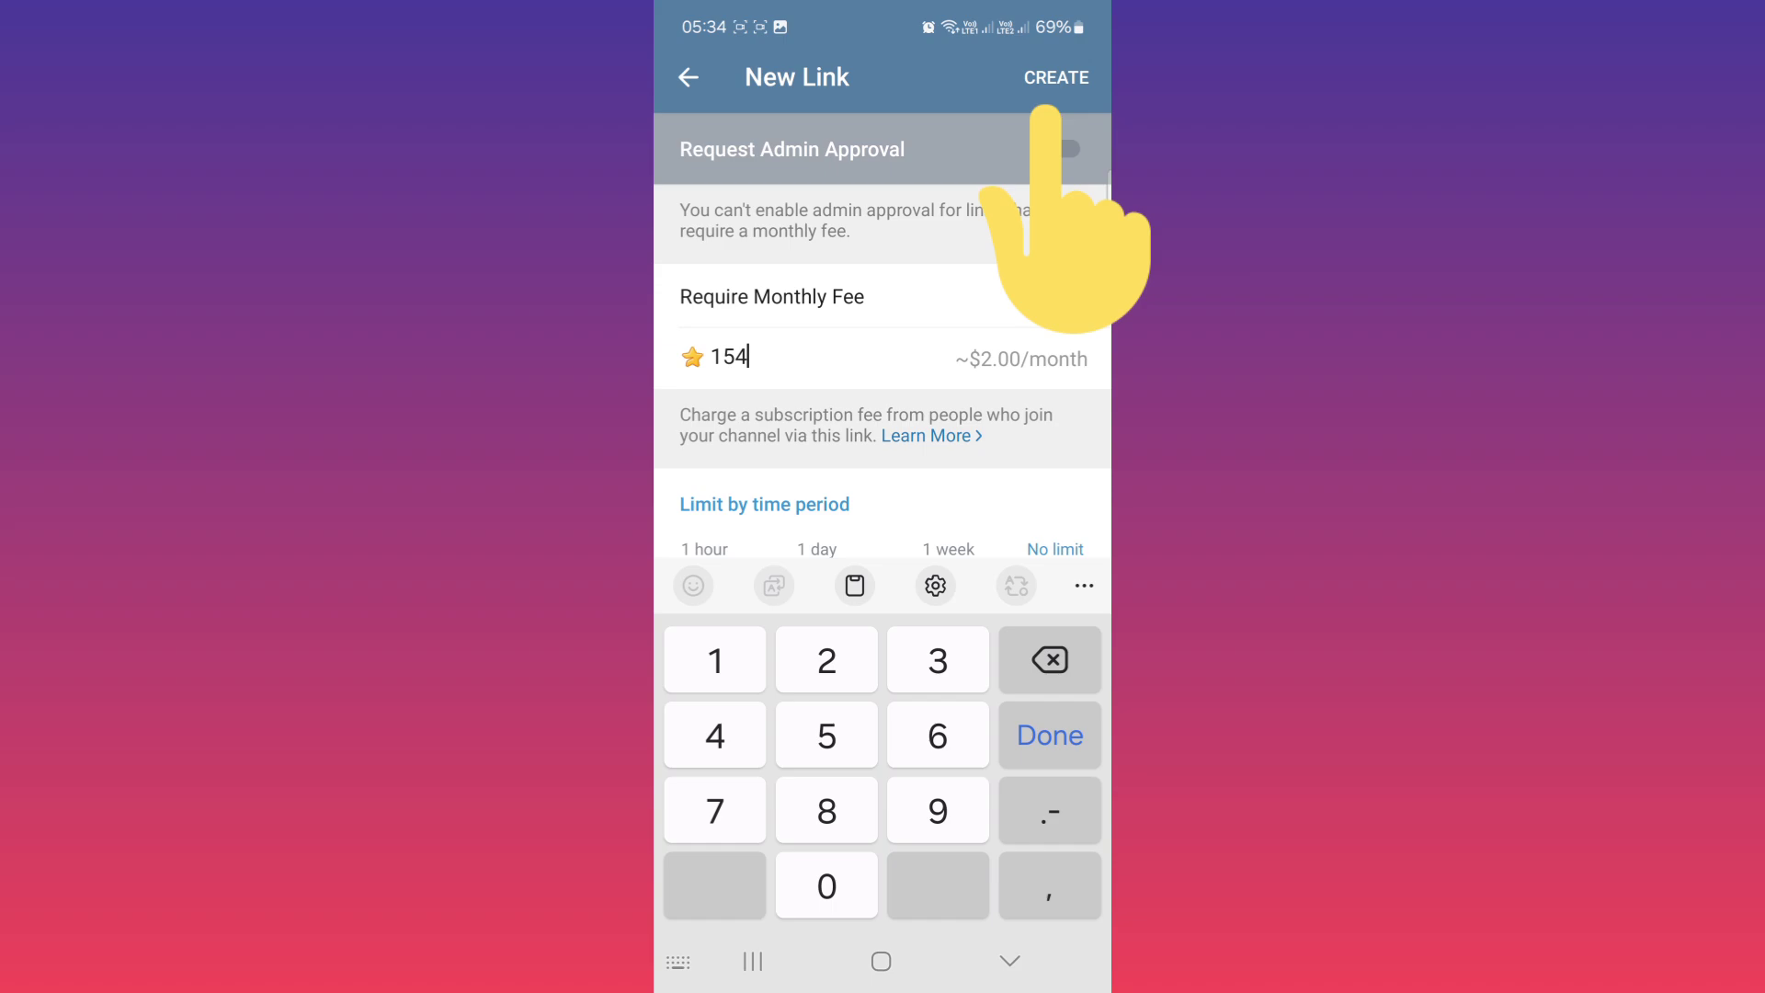
left_click(1055, 77)
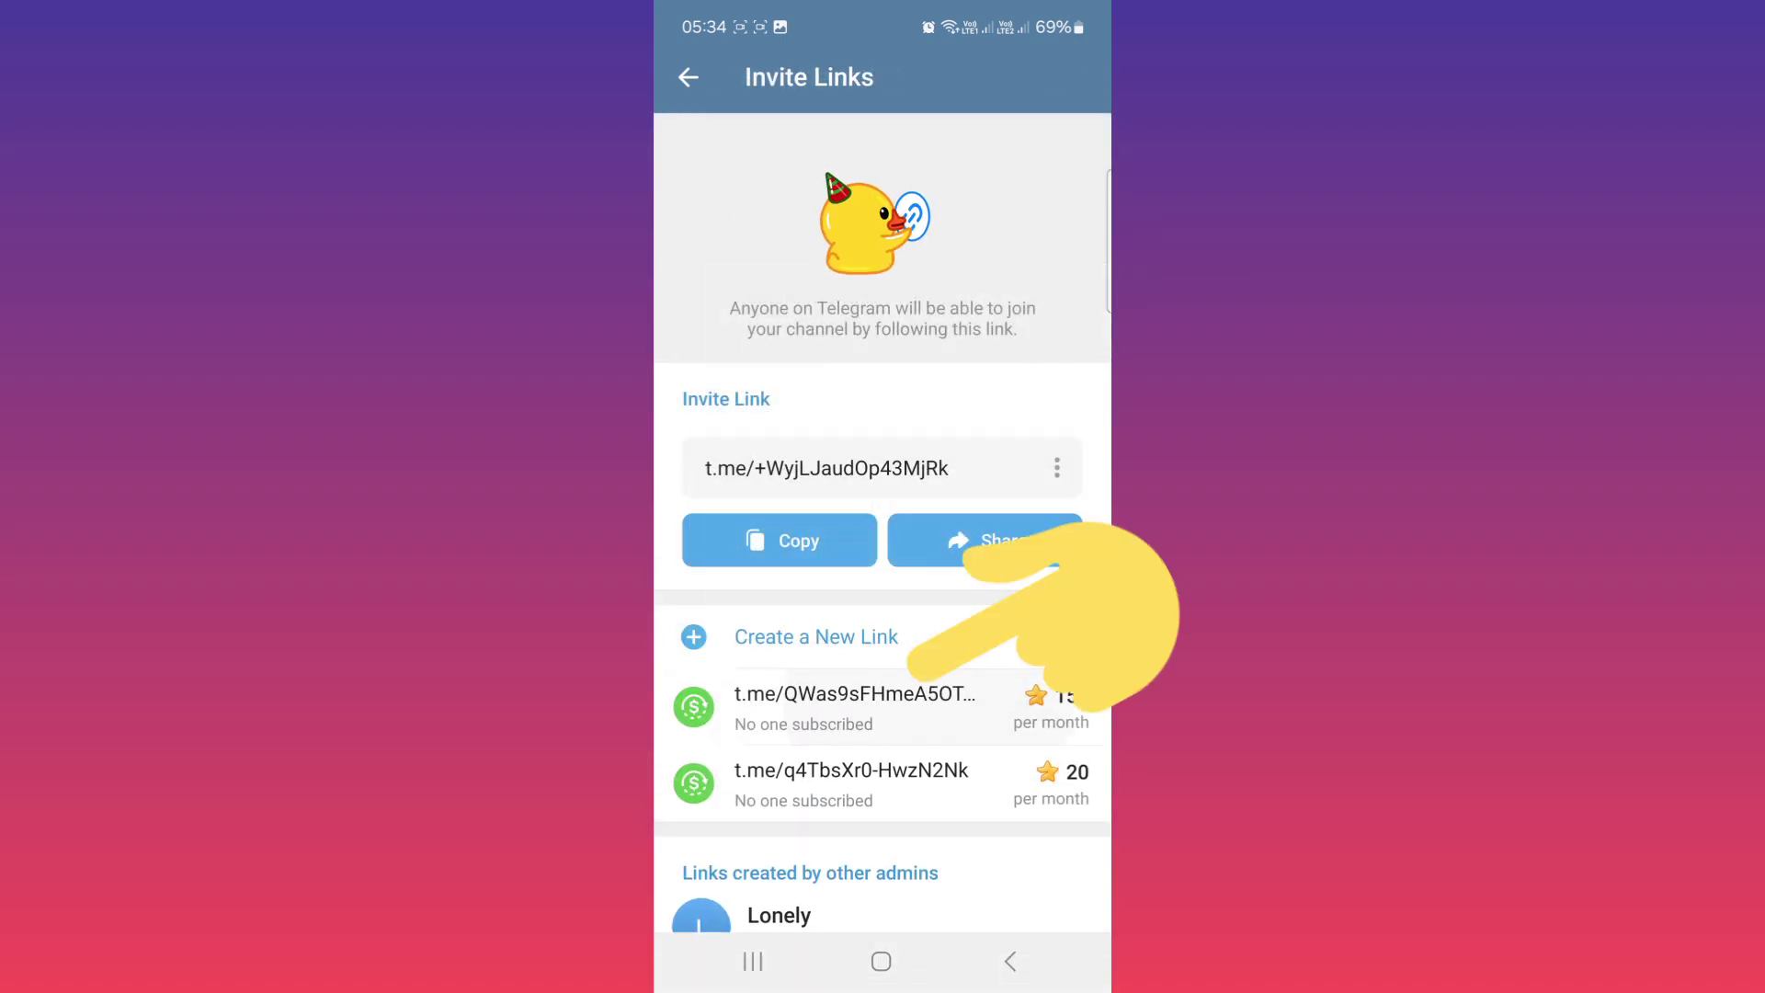
- Copy the new 154-star subscription link and save the channel settings
left_click(855, 706)
left_click(779, 652)
left_click(1009, 961)
left_click(1009, 960)
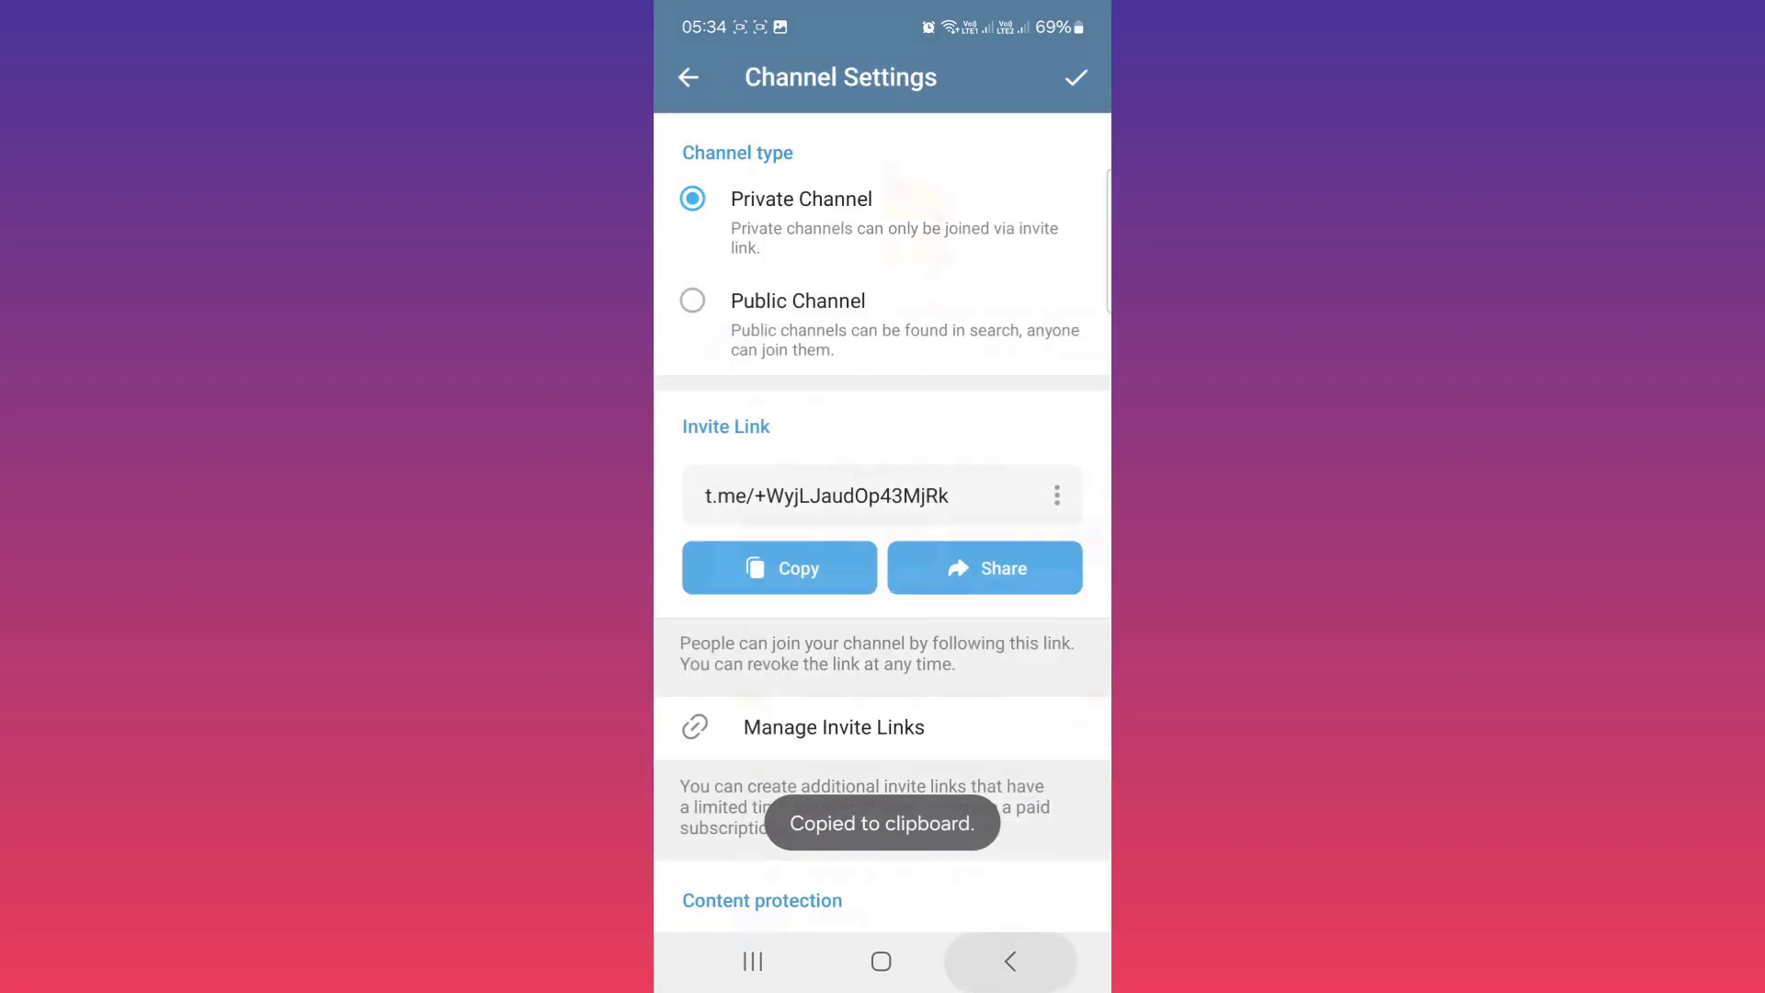
left_click(1075, 79)
left_click(1075, 79)
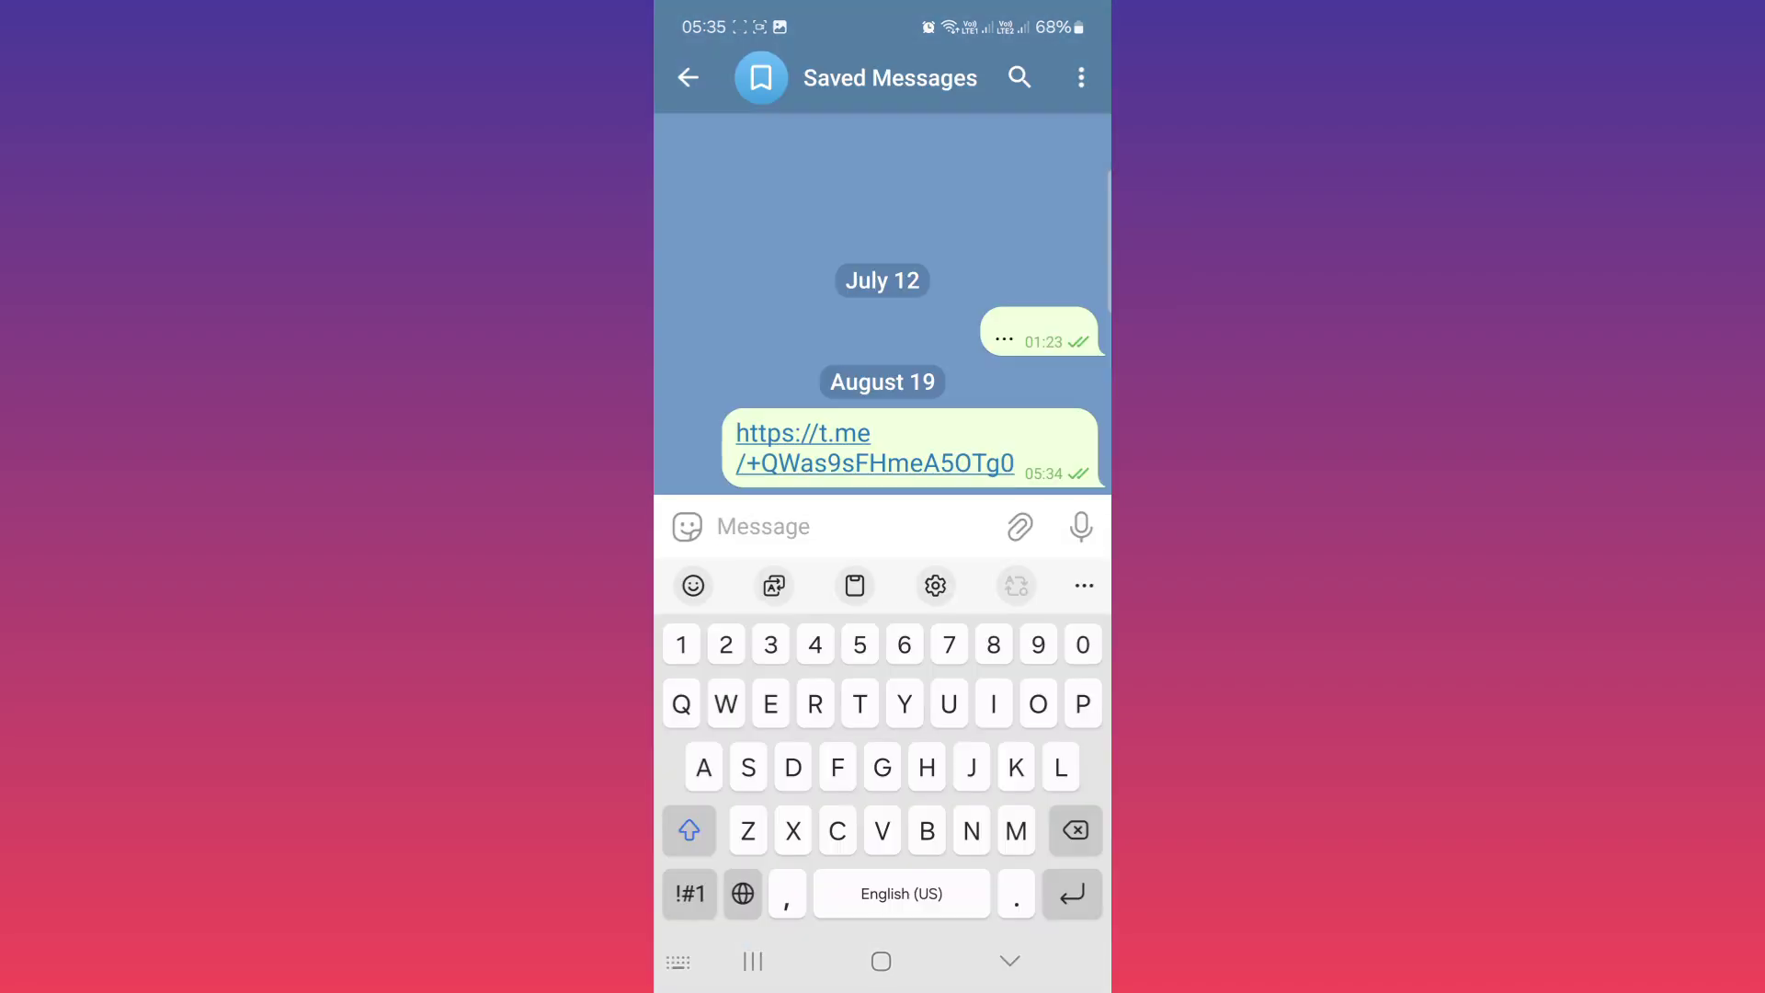
- Open the pasted t.me link in Saved Messages to view the 154 Stars-per-month Subscribe prompt
left_click(802, 434)
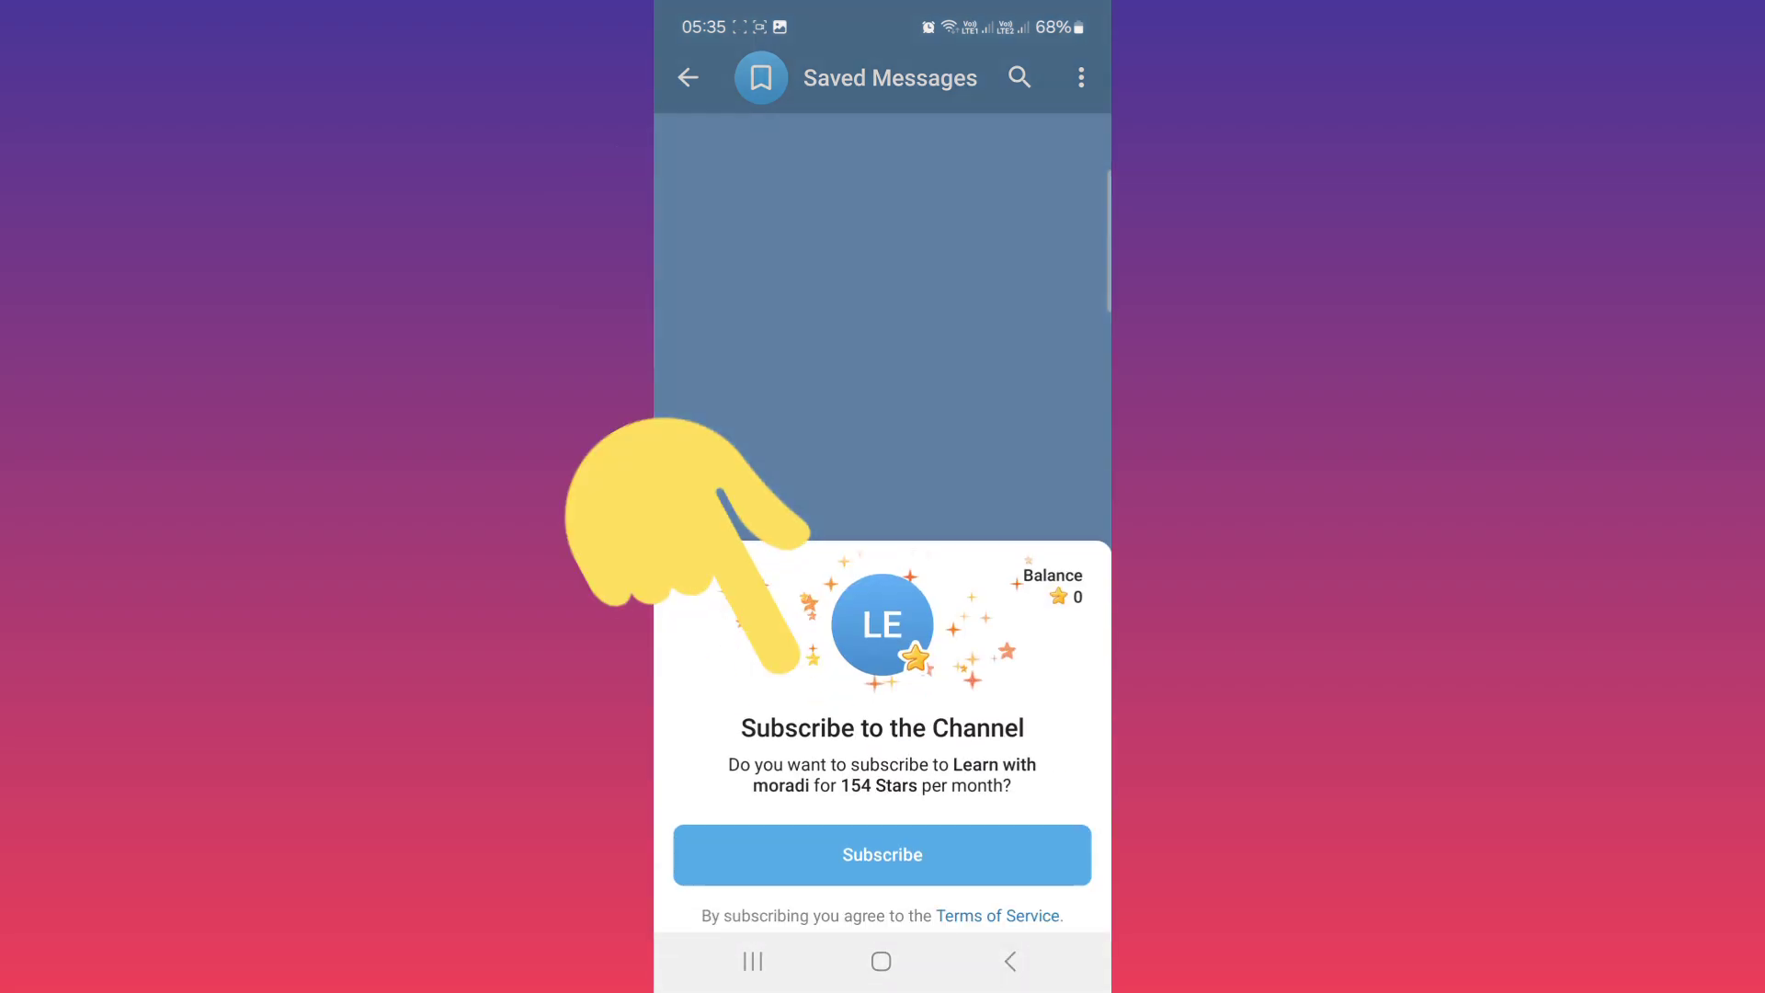